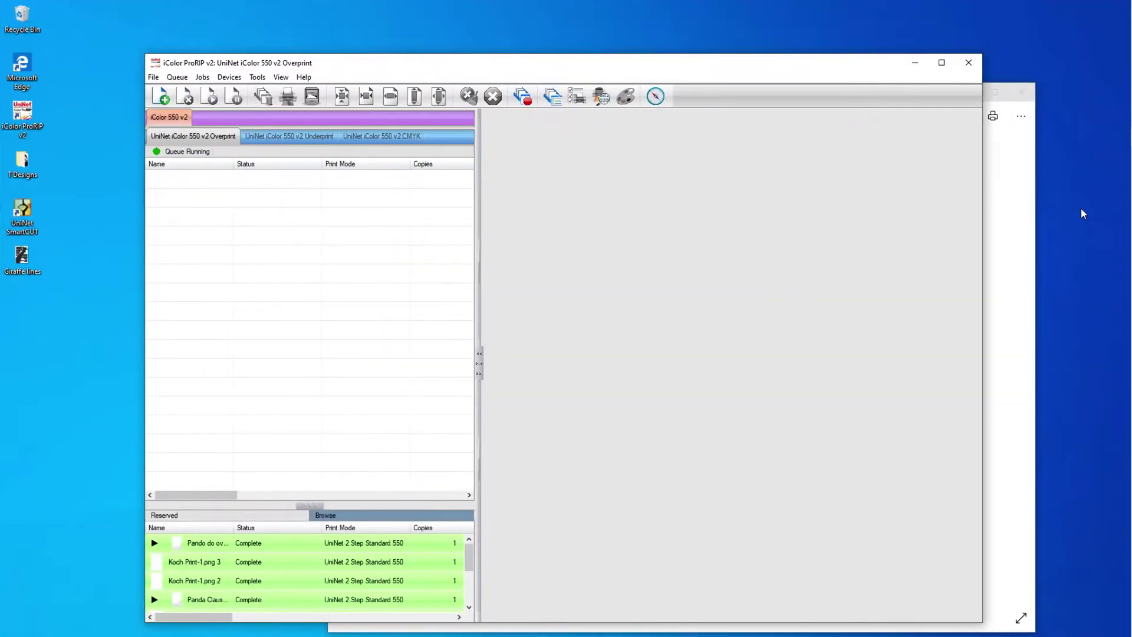
Import the 'Pando do over' image from T Designs as a new Overprint queue job.
left_click(160, 96)
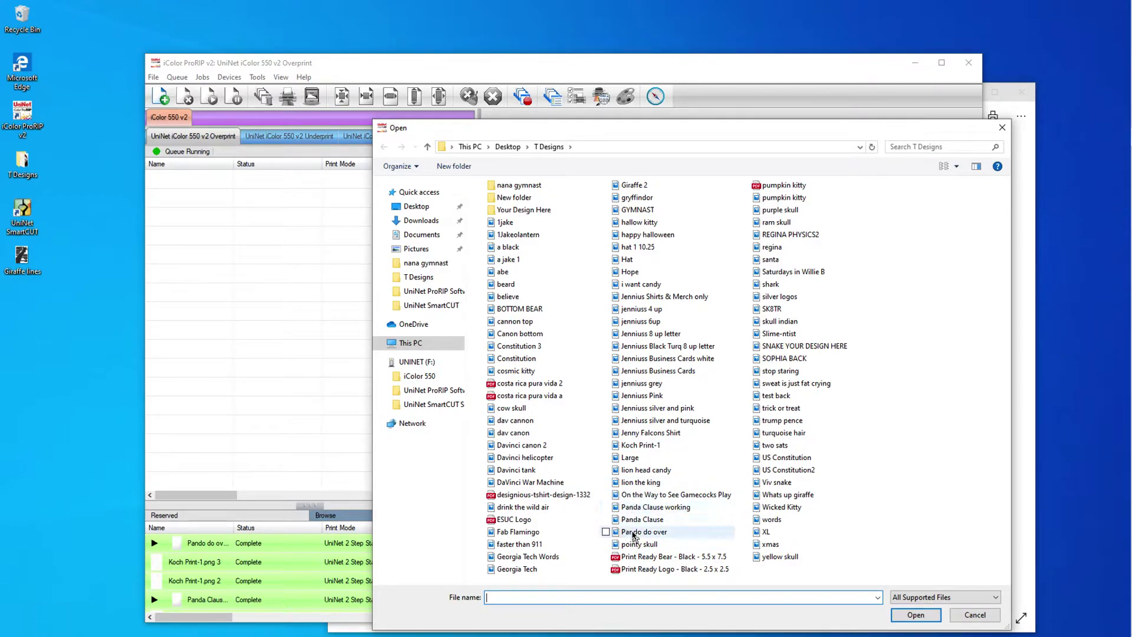
left_click(634, 533)
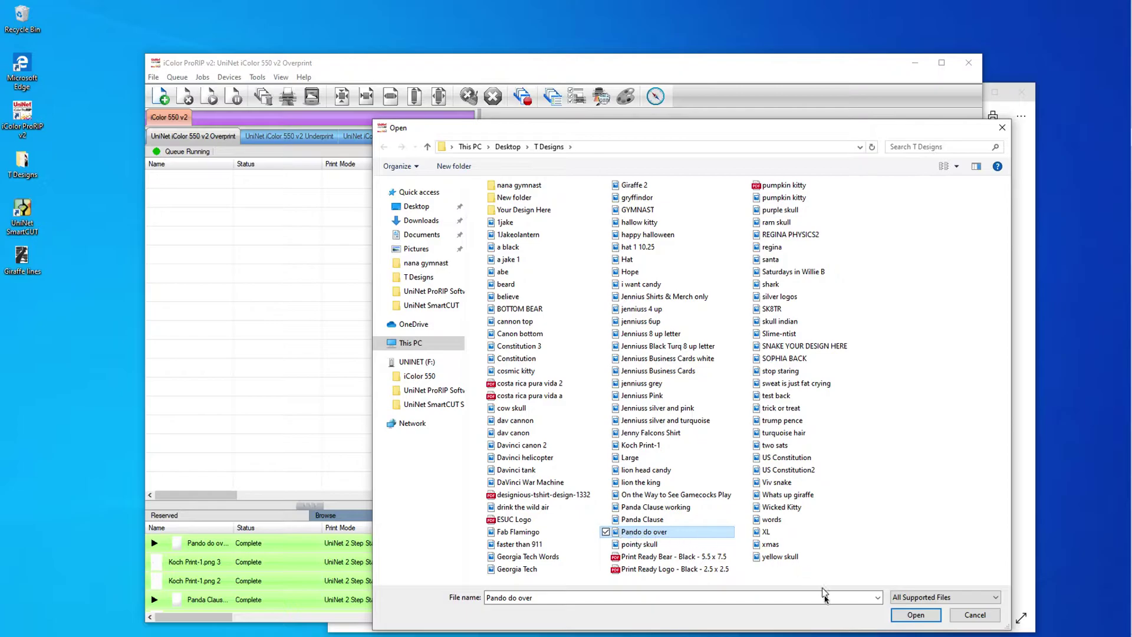
left_click(916, 620)
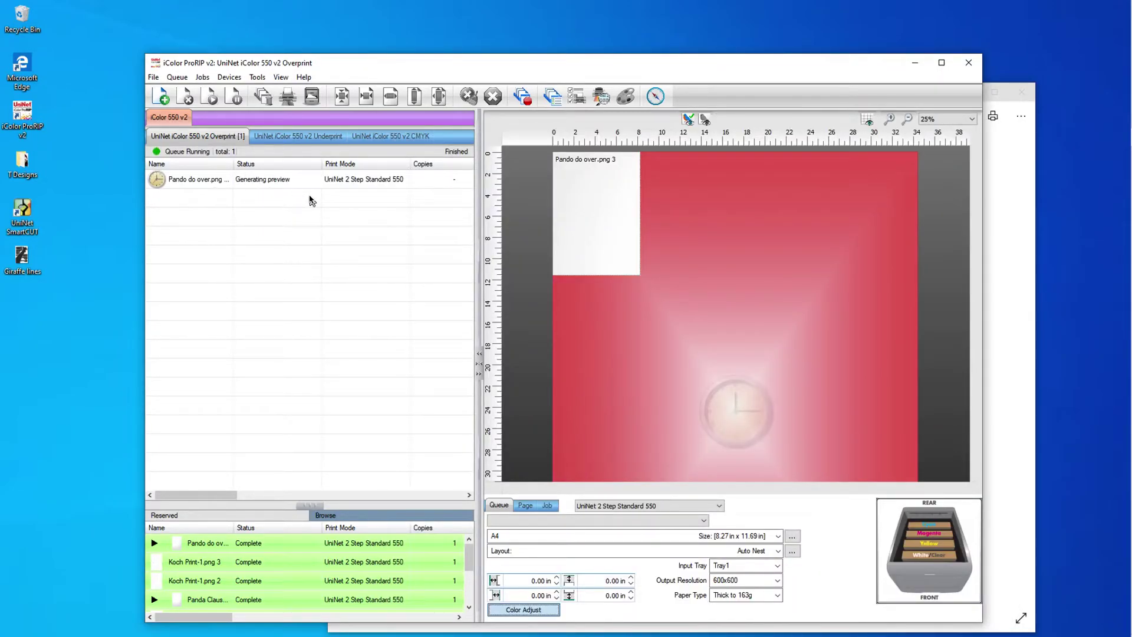
Set the Pando do over job width to 8.27 in and view the preview at 75%.
left_click(280, 185)
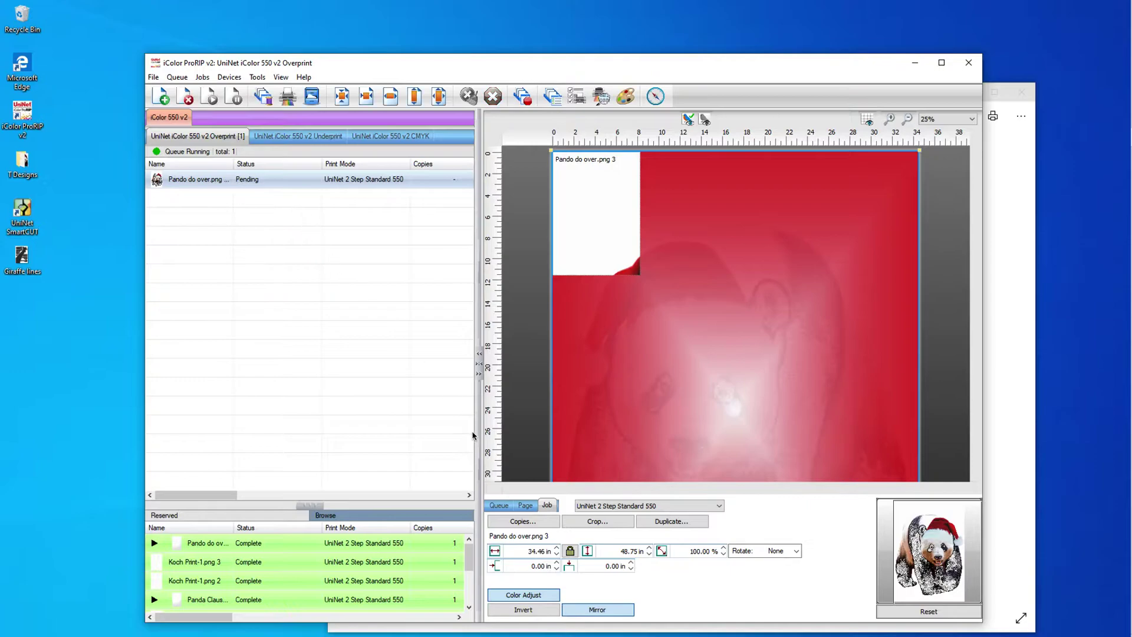
left_click_drag(521, 551, 552, 551)
type("8.27")
key("Tab")
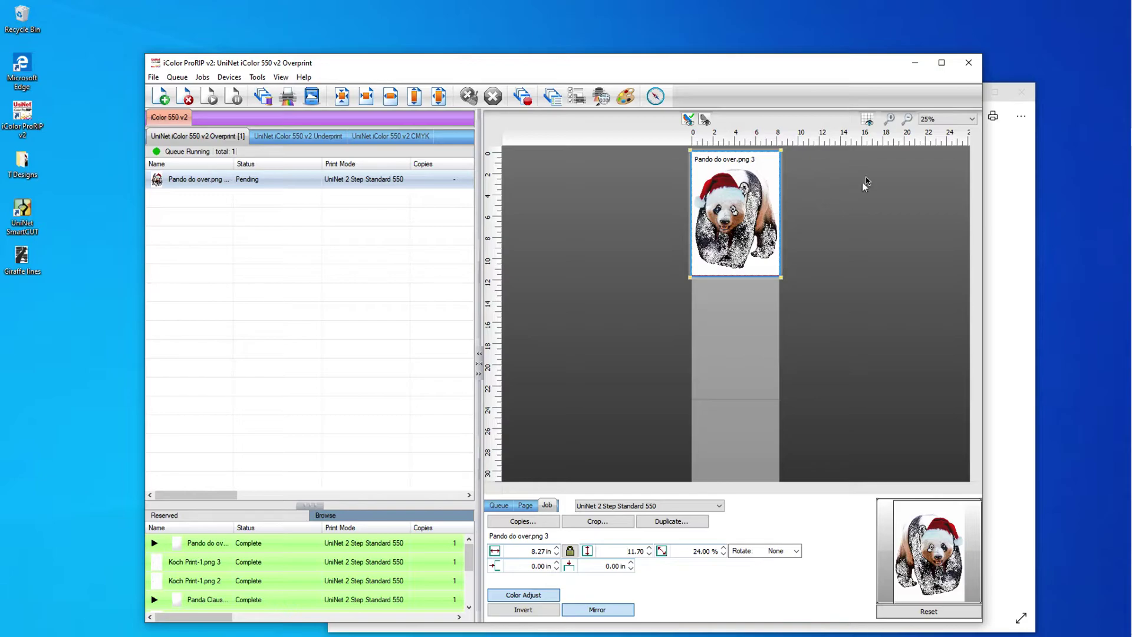
left_click(890, 119)
left_click(890, 119)
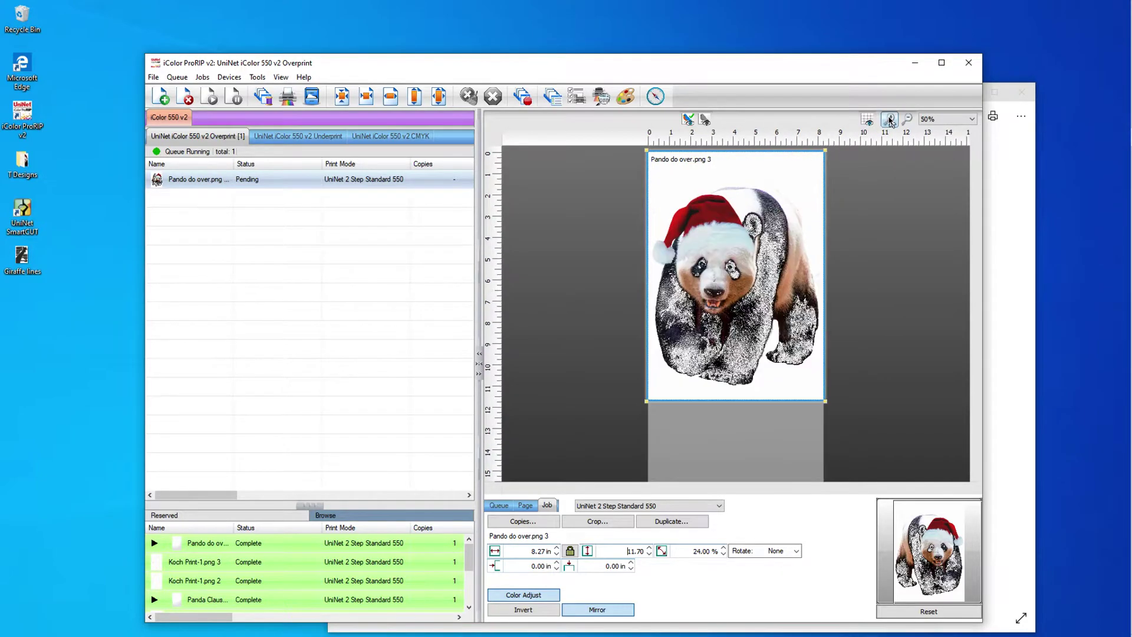
left_click(889, 119)
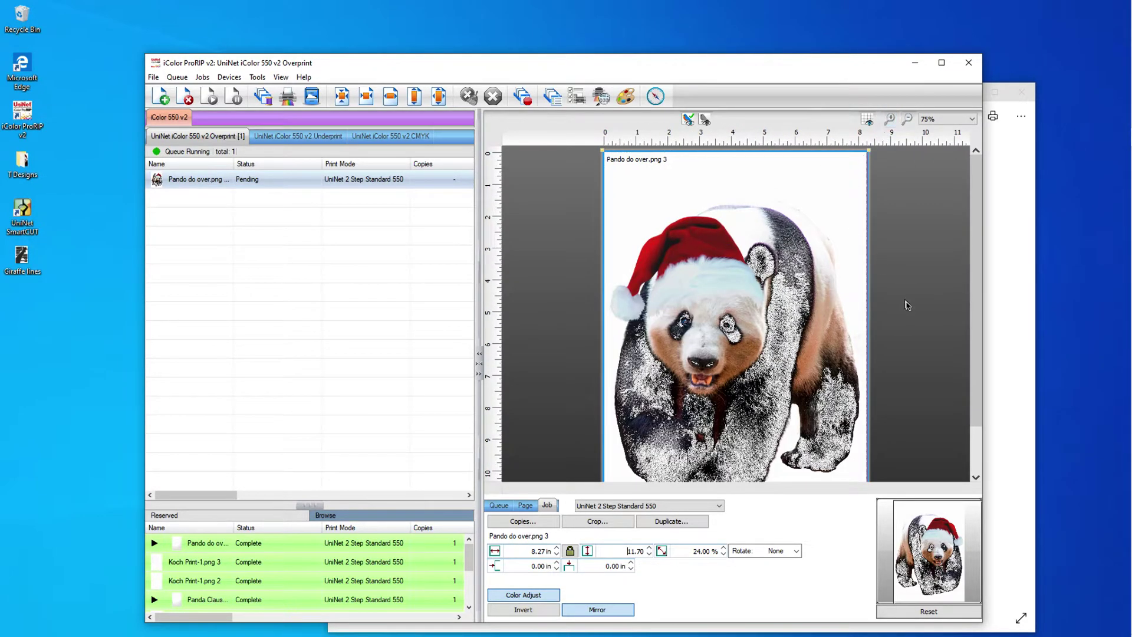
left_click_drag(980, 282, 978, 319)
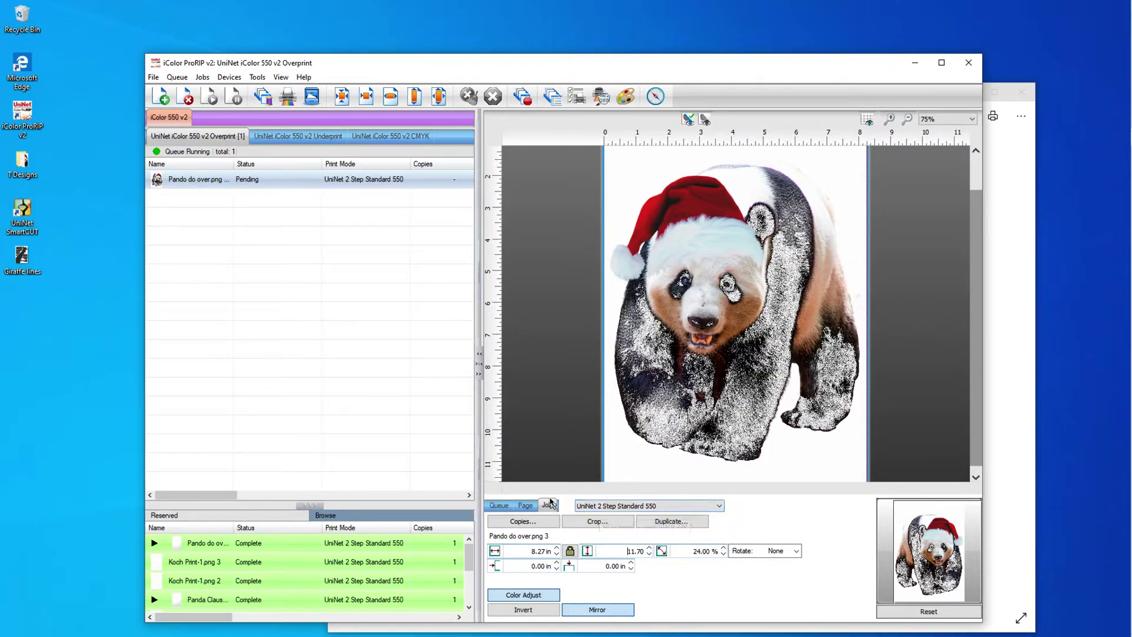
left_click(703, 508)
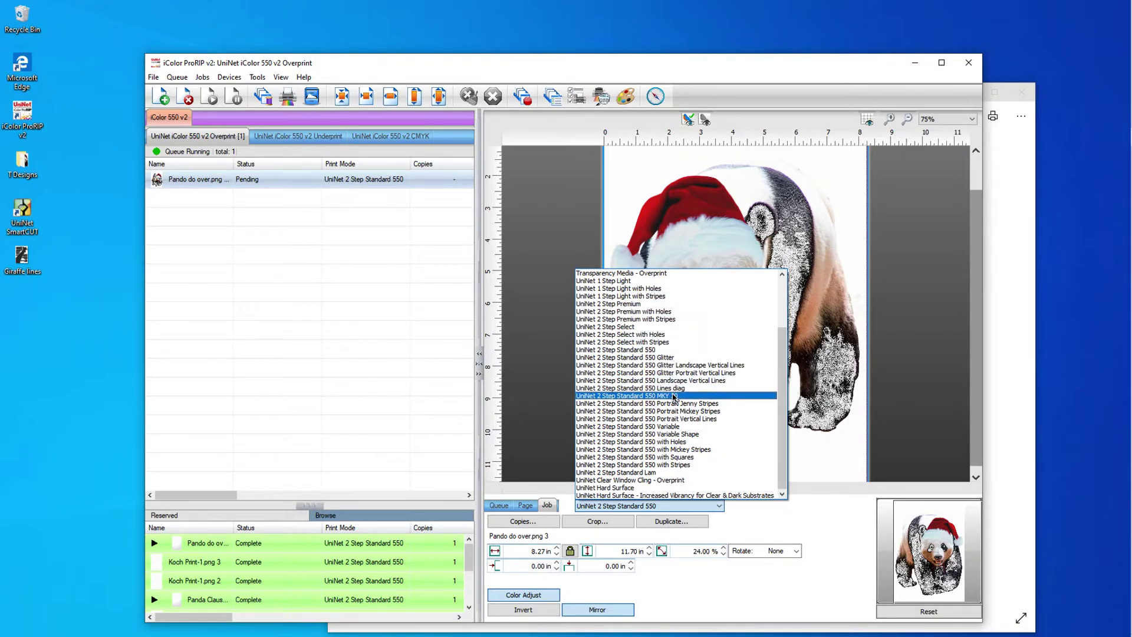
left_click(647, 351)
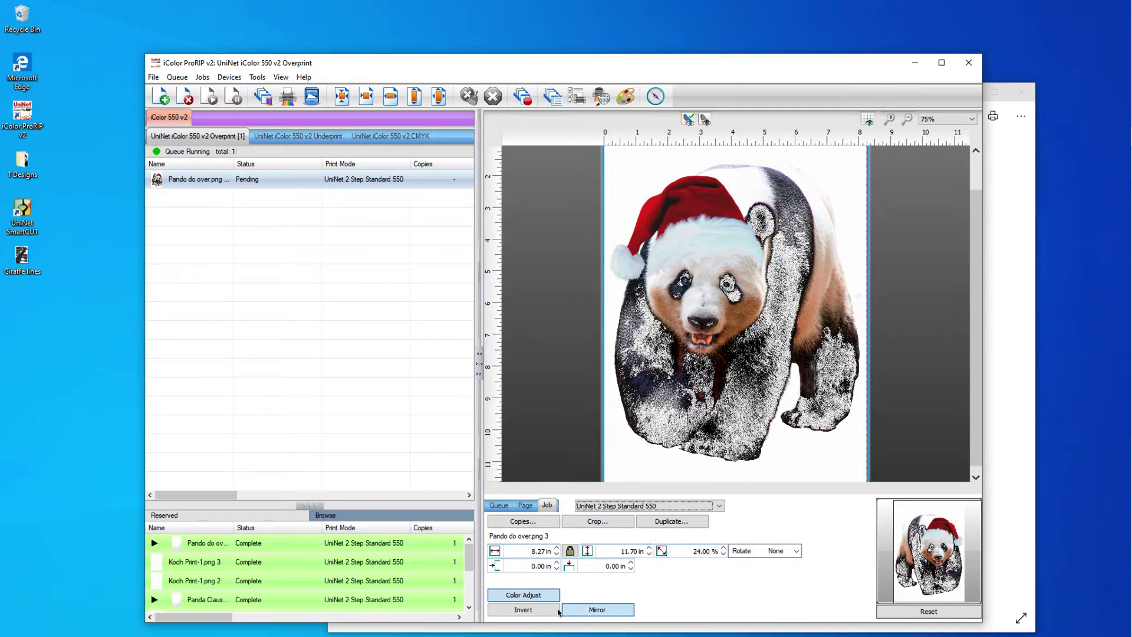
left_click(526, 506)
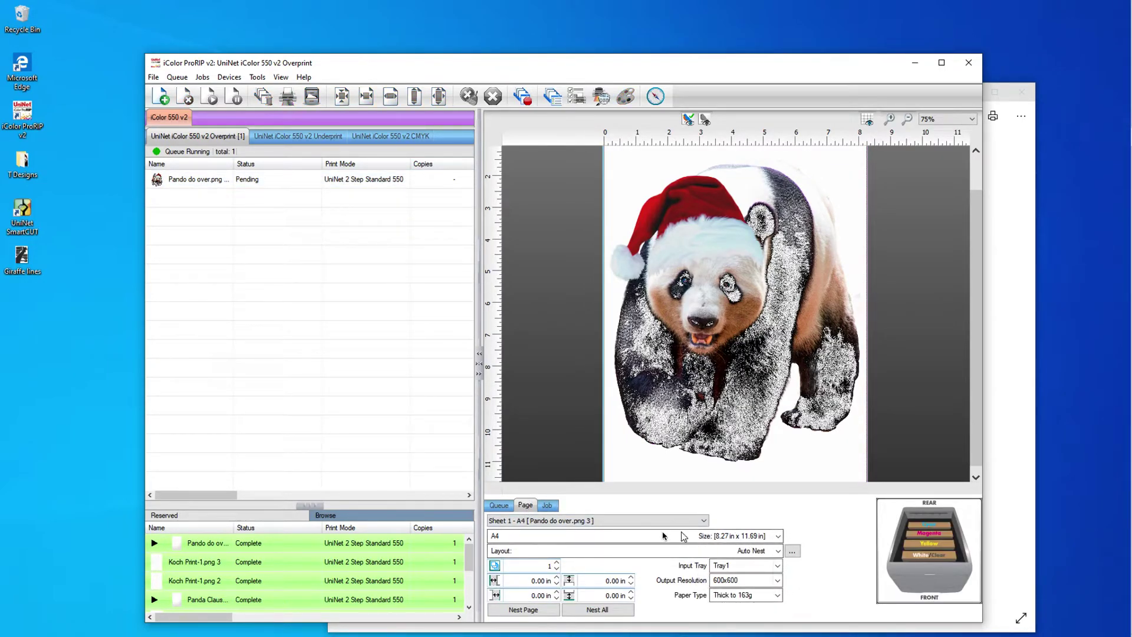
left_click(547, 505)
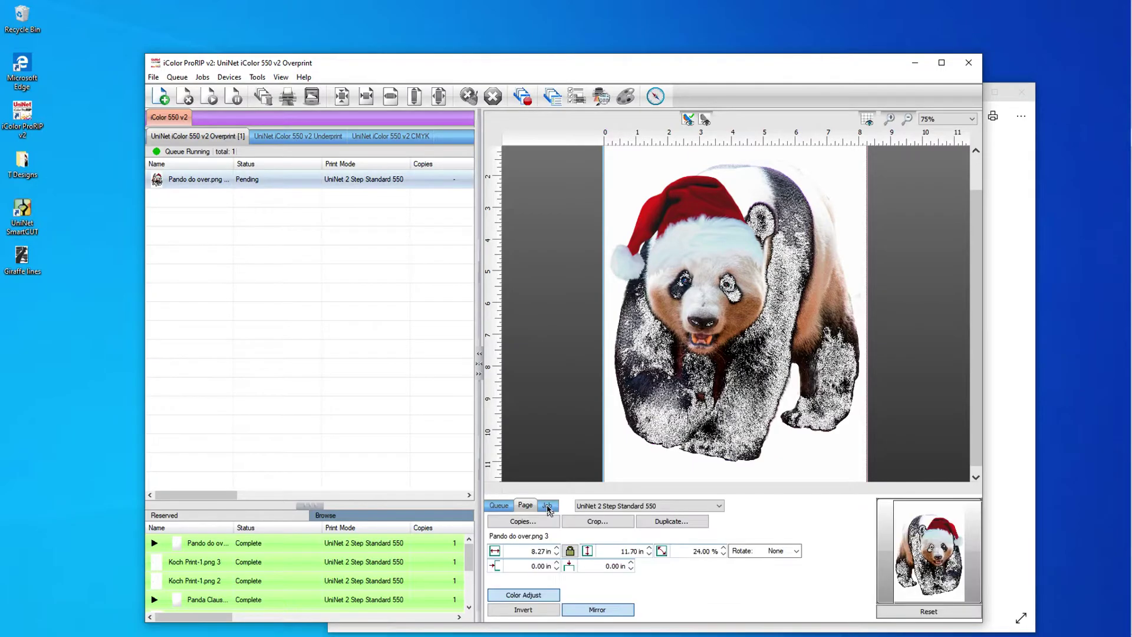
In Easy Color Adjustments, raise the black channel and set saturation to 4.
left_click(523, 595)
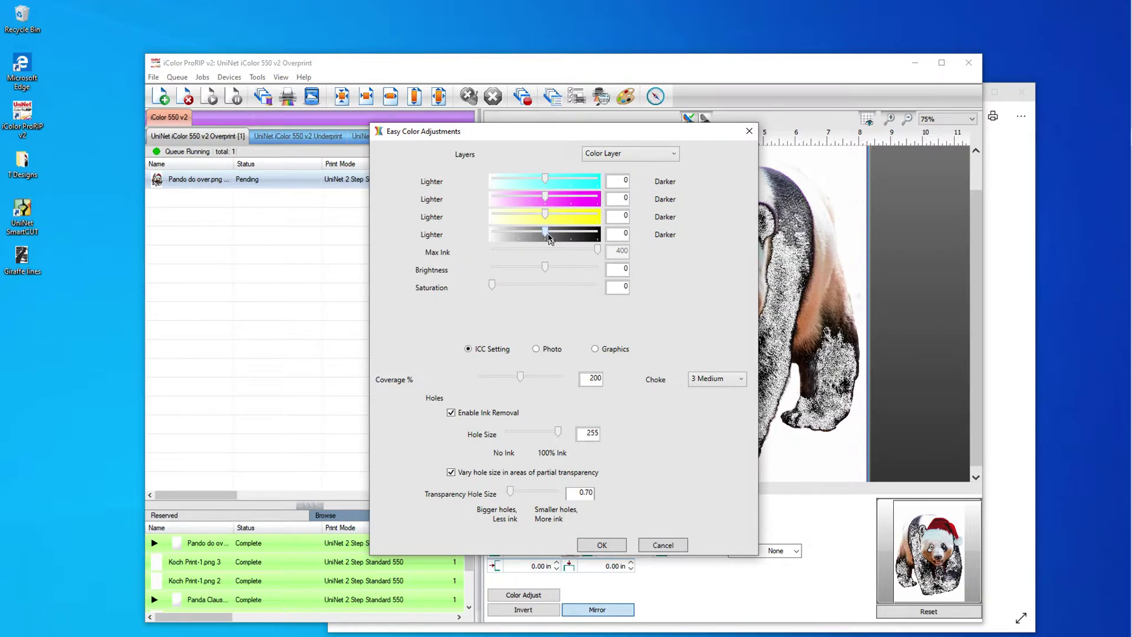
mouse_move(546, 236)
left_mouse_down()
mouse_move(590, 234)
mouse_move(555, 214)
mouse_move(557, 200)
left_mouse_up()
left_click(492, 287)
left_click_drag(492, 288, 512, 288)
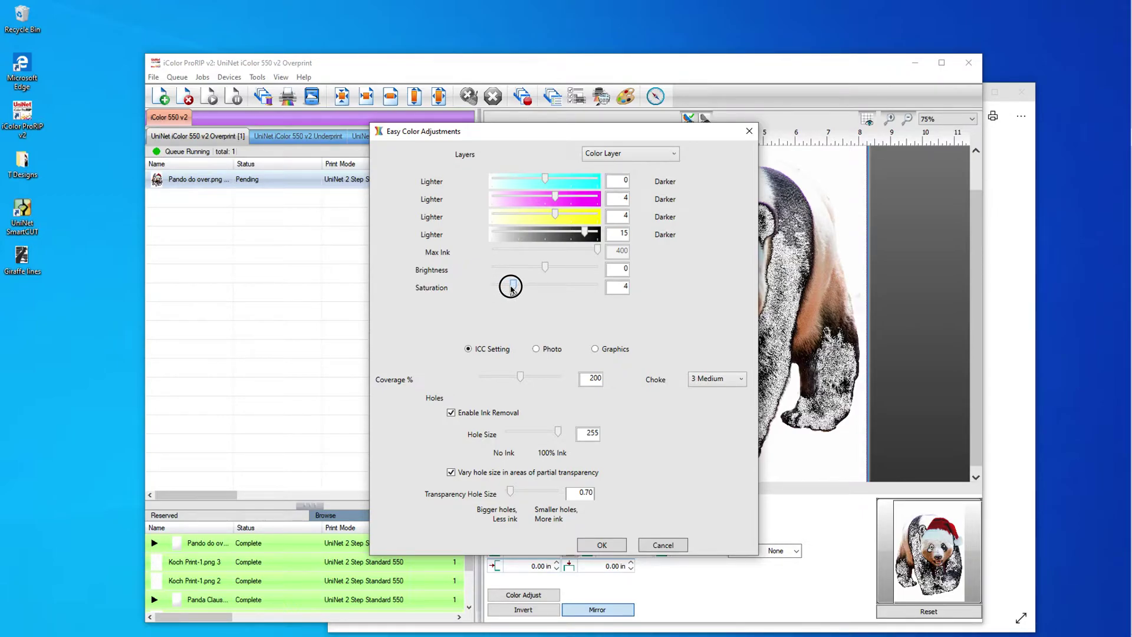
Set Coverage % to 170 and Hole Size to 210.
left_click(599, 381)
double_click(600, 381)
type("16")
key("BackSpace")
type("70")
key("Tab")
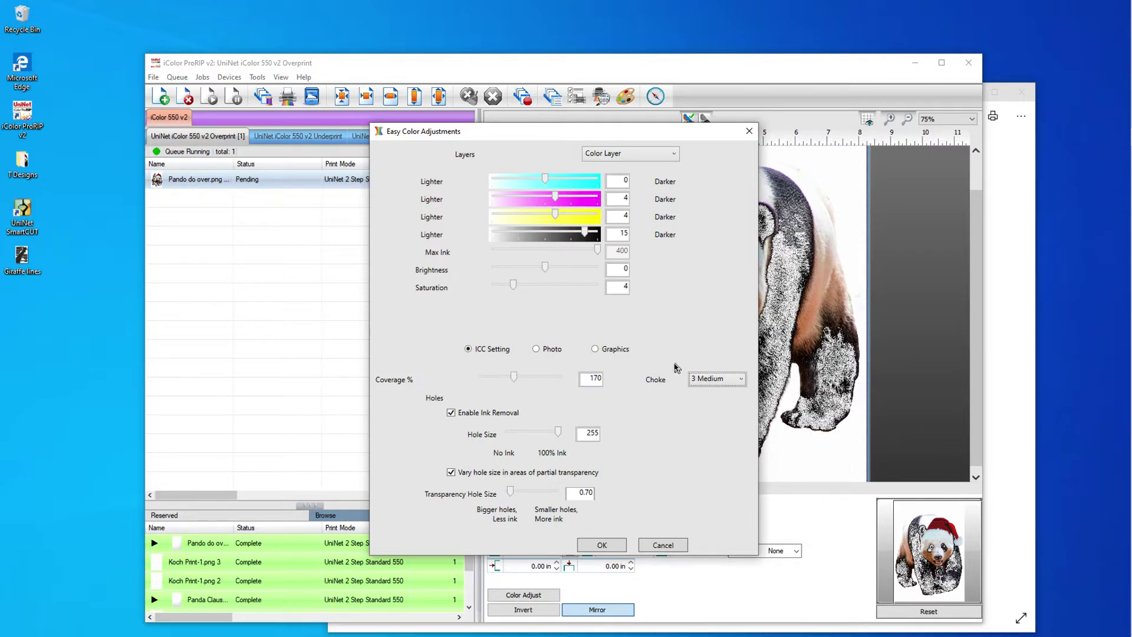
double_click(587, 434)
type("210")
Apply the color adjustments and bring up the job ticket's Color Layer Ink Removal settings.
left_click(597, 546)
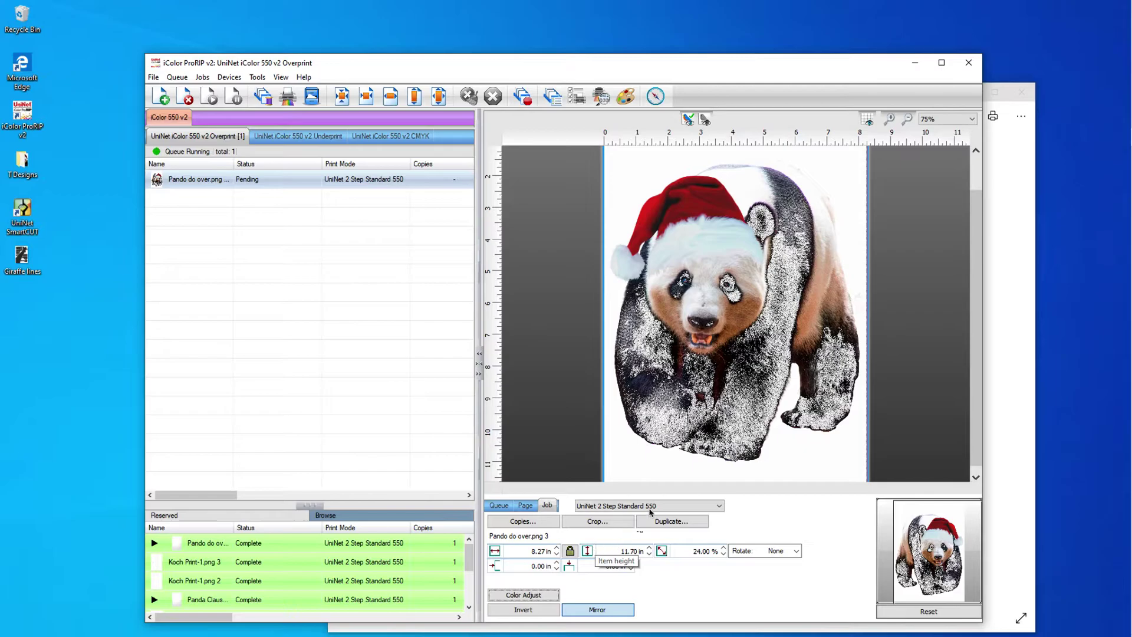
left_click(677, 242)
double_click(677, 242)
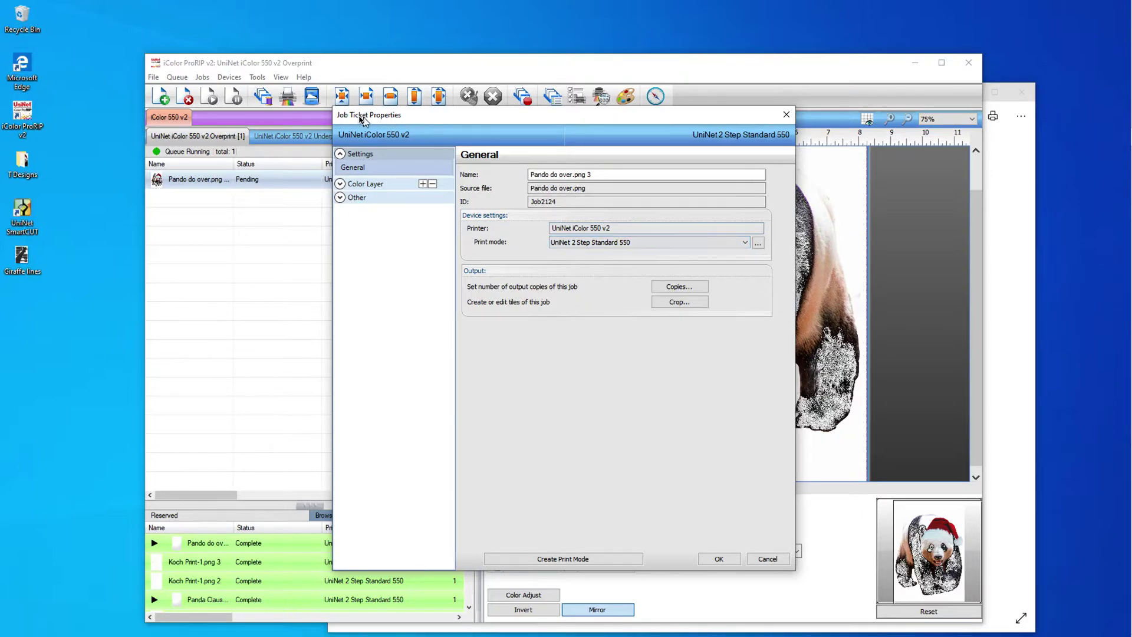
left_click(359, 185)
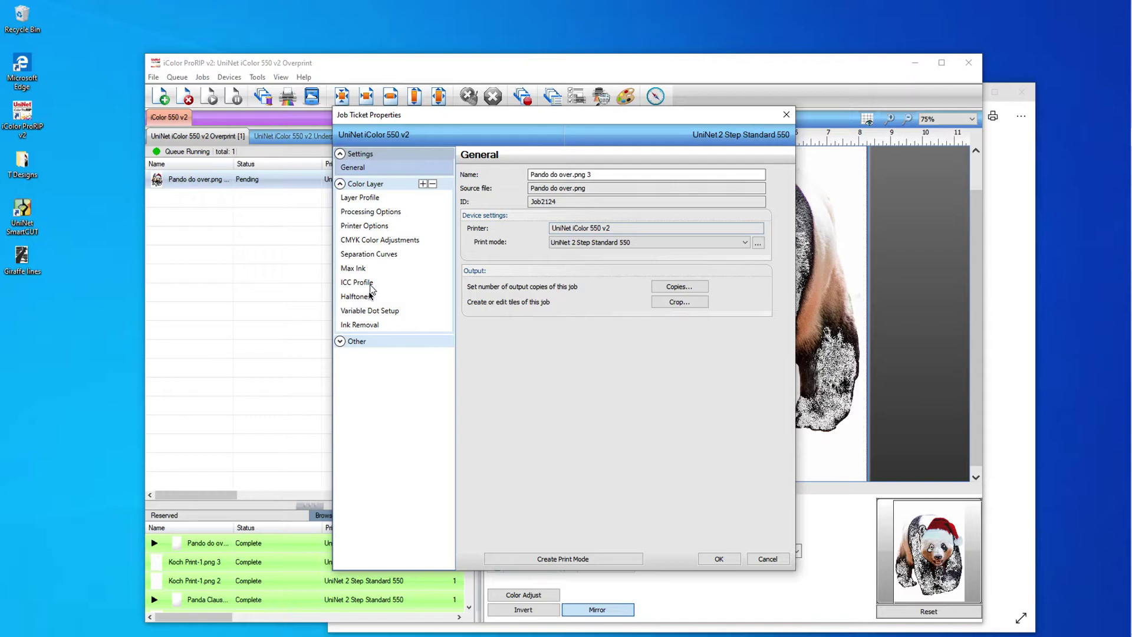
left_click(365, 325)
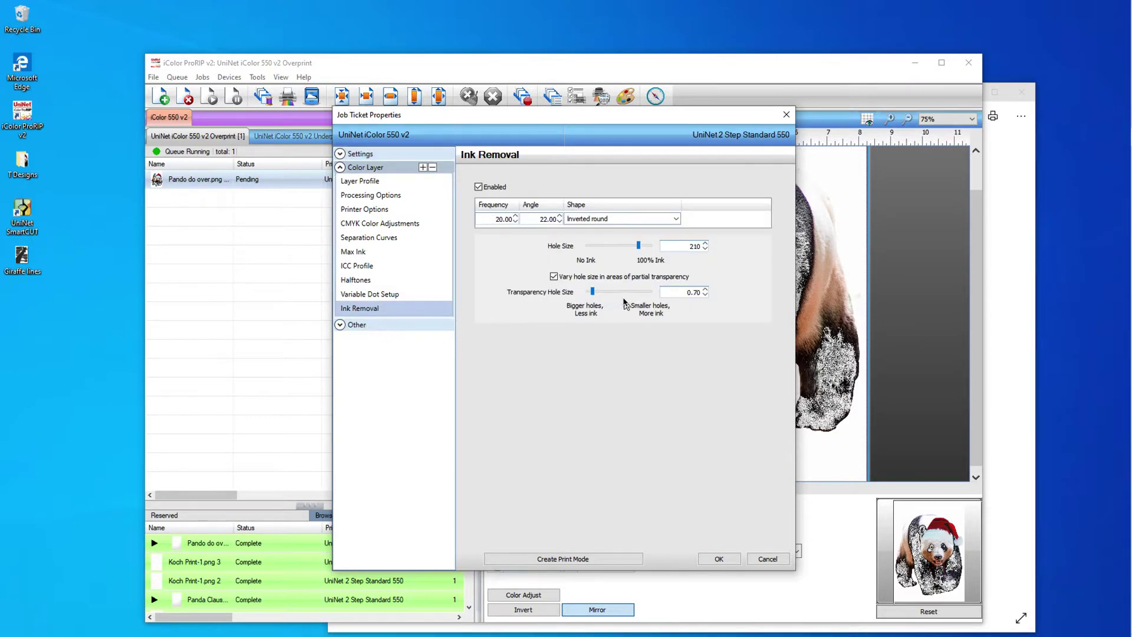
Set Ink Removal to Line shape, frequency 28, angle 67, and save the job ticket.
left_click(676, 219)
left_click(575, 244)
left_click_drag(496, 219, 528, 220)
type("28")
key("Tab")
left_click(528, 221)
left_click_drag(528, 221, 576, 218)
type("67")
key("Return")
left_click(724, 558)
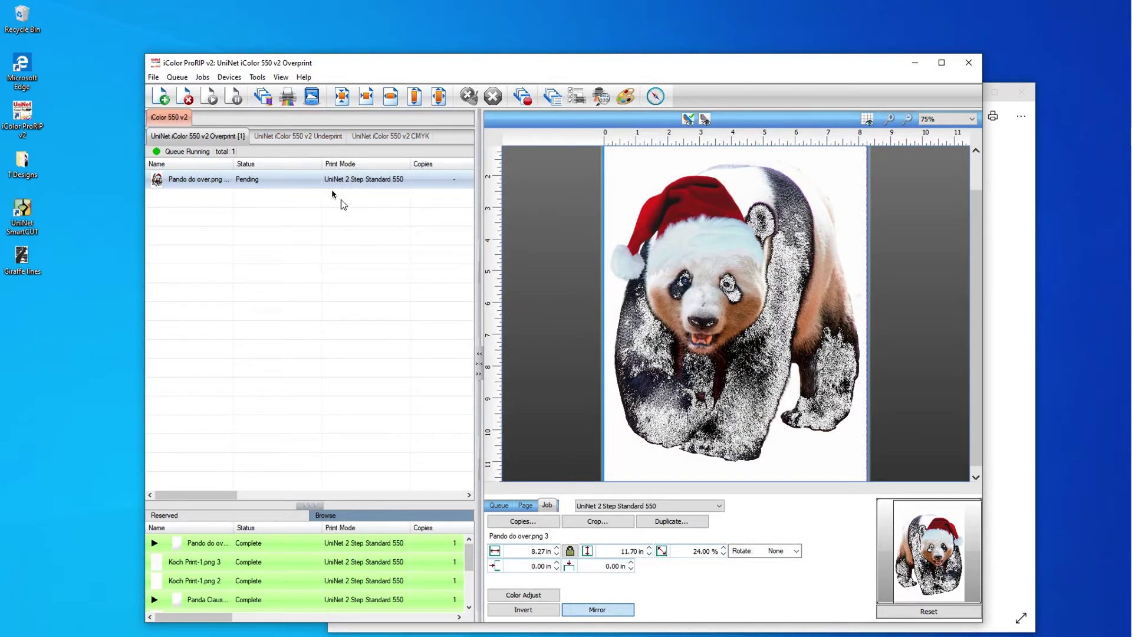
RIP the Pando do over.png 3 job without printing using RIP Only.
right_click(277, 185)
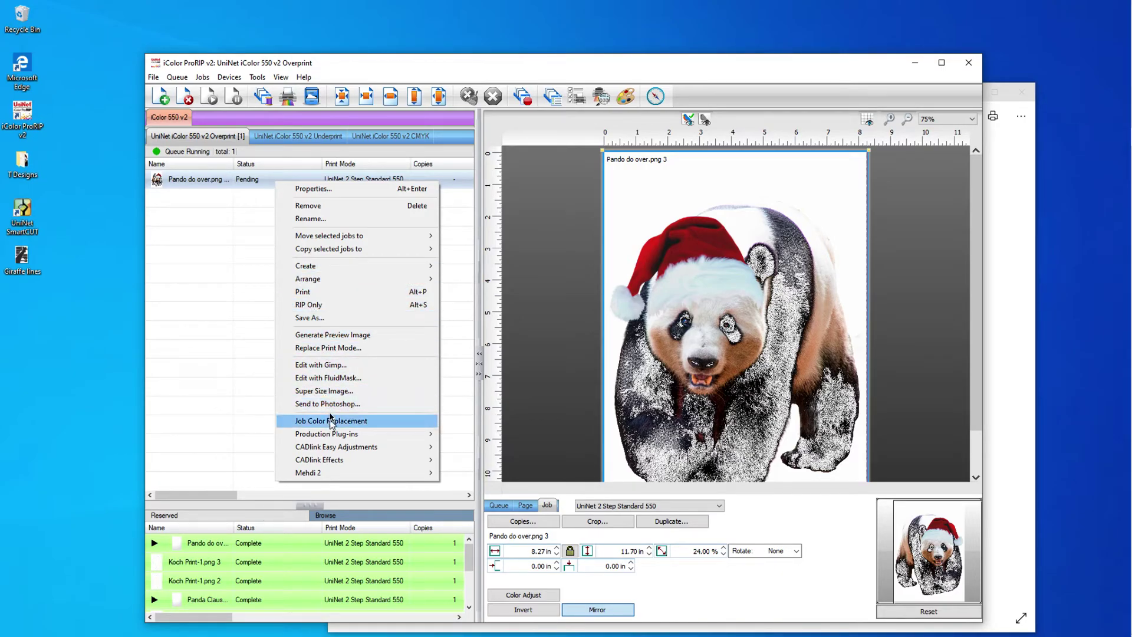
left_click(308, 305)
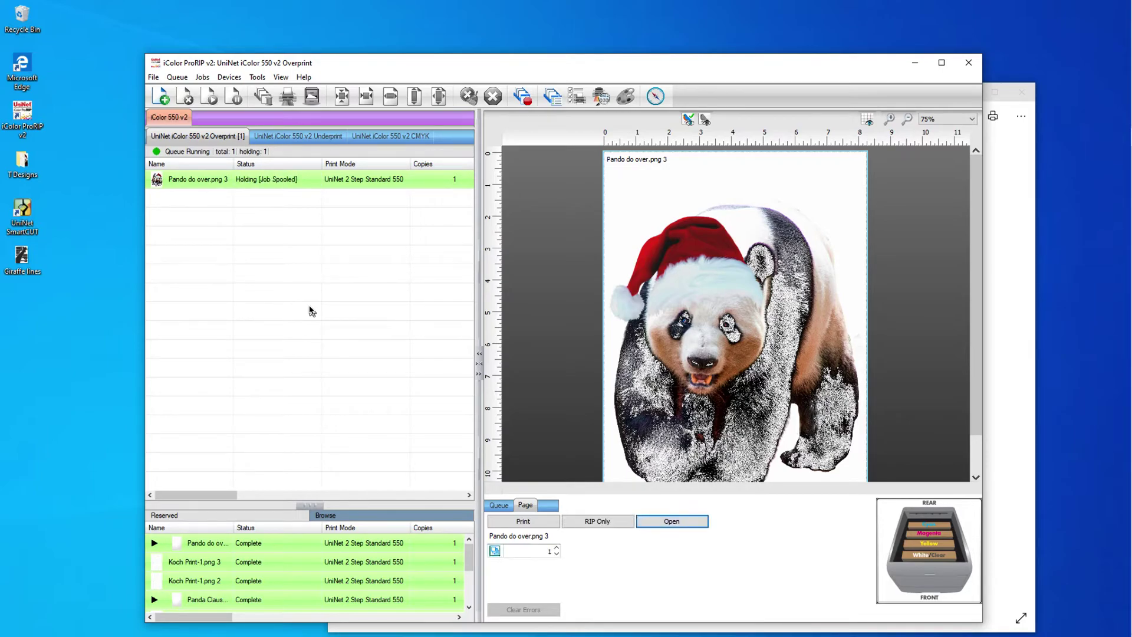
Inspect the RIP'd job's raw data and close the viewer.
right_click(291, 178)
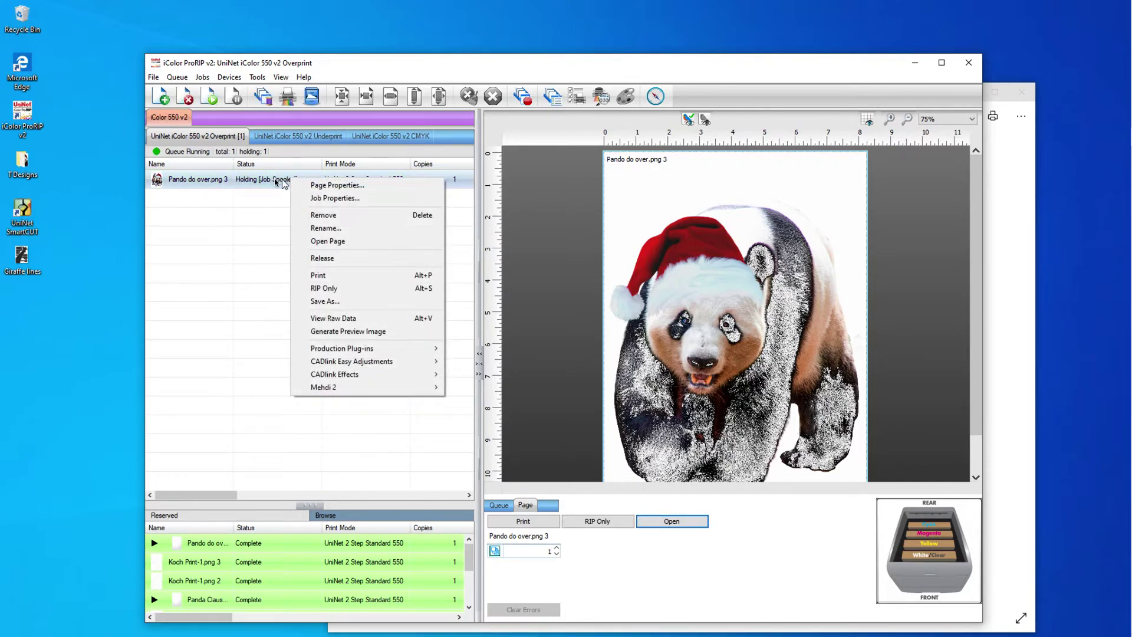
left_click(325, 318)
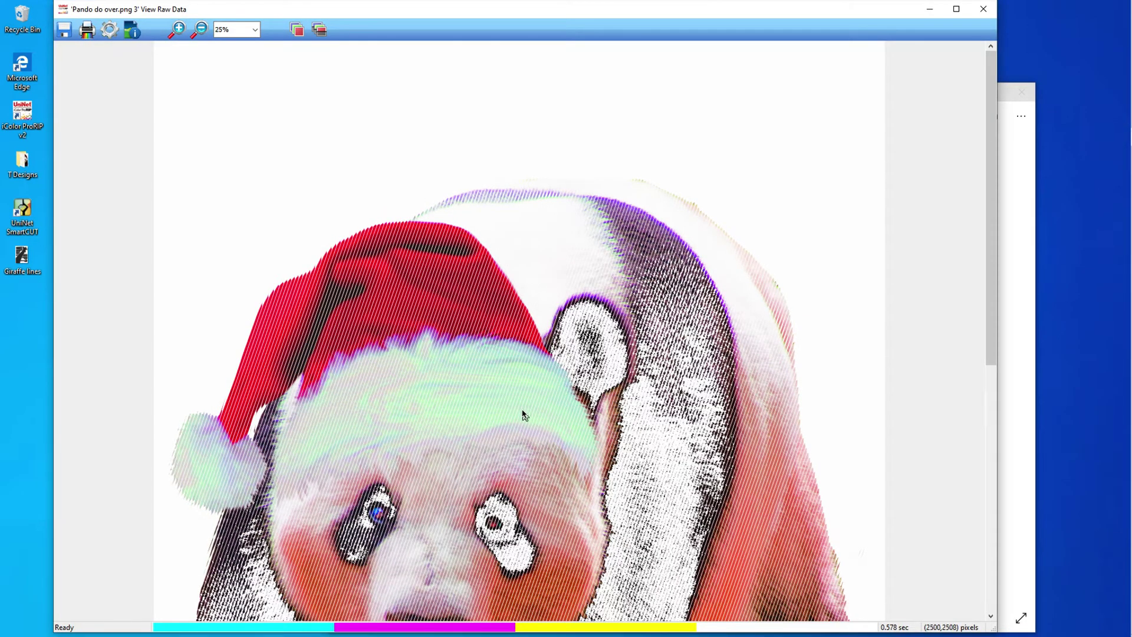
scroll(523, 411, "down", 2)
scroll(523, 411, "down", 6)
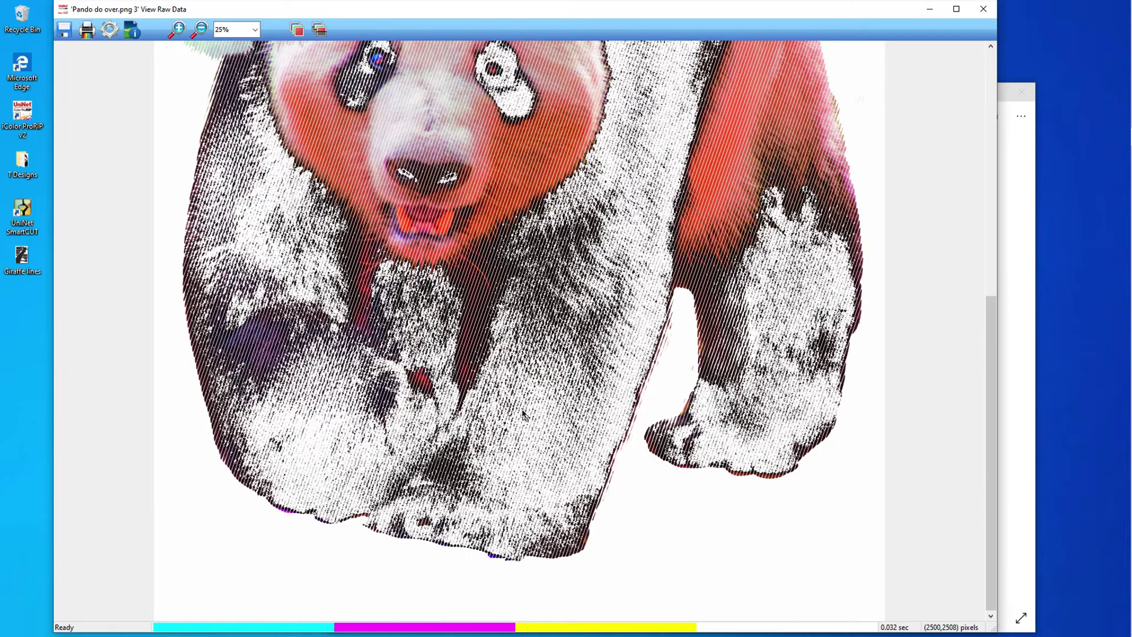
scroll(522, 411, "up", 3)
scroll(522, 411, "up", 4)
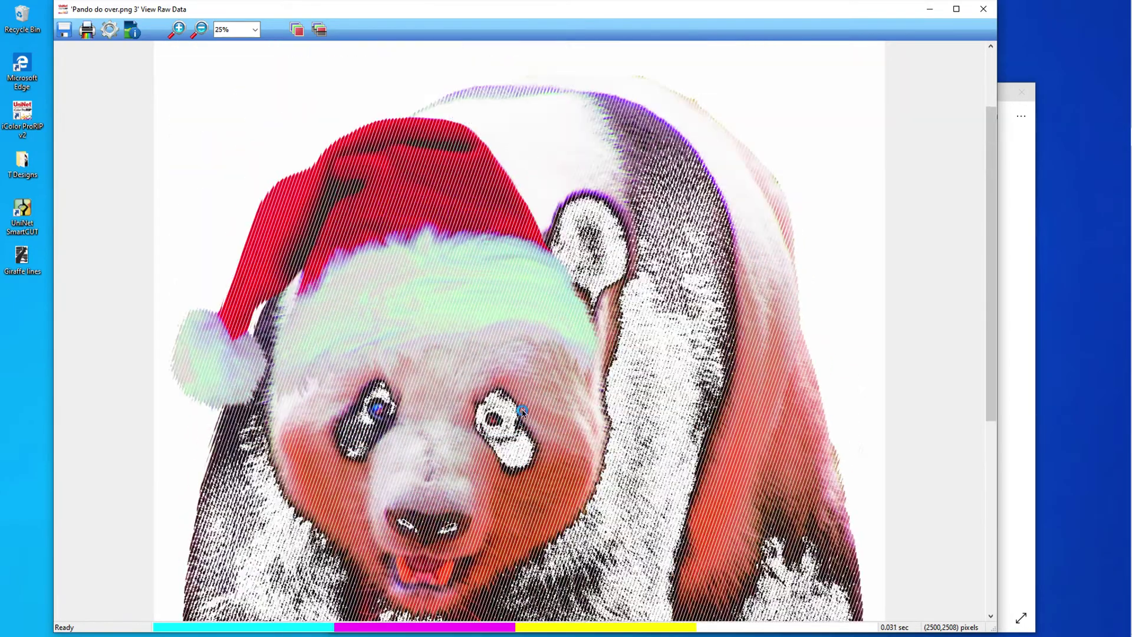
left_click(984, 8)
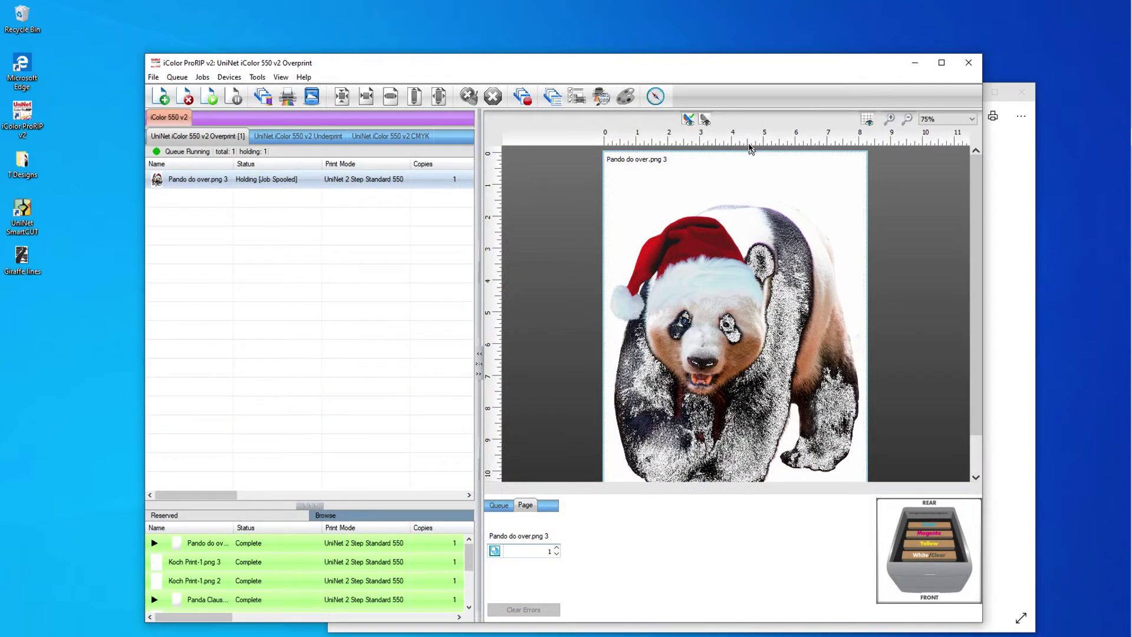
Release the held panda job back to Pending.
left_click(297, 181)
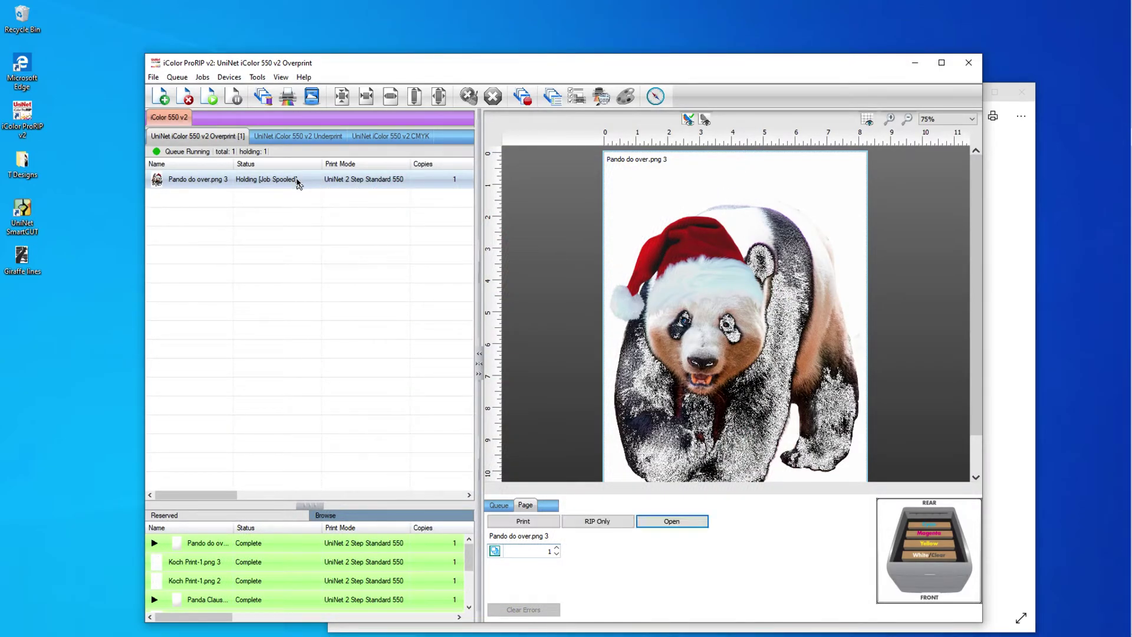
right_click(297, 183)
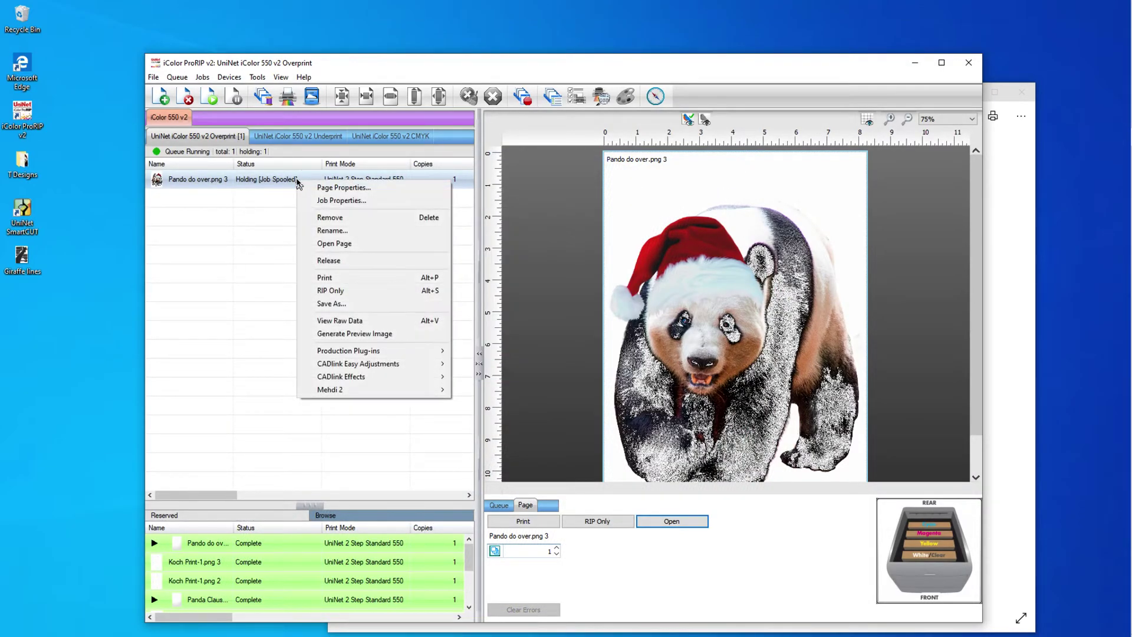
left_click(331, 261)
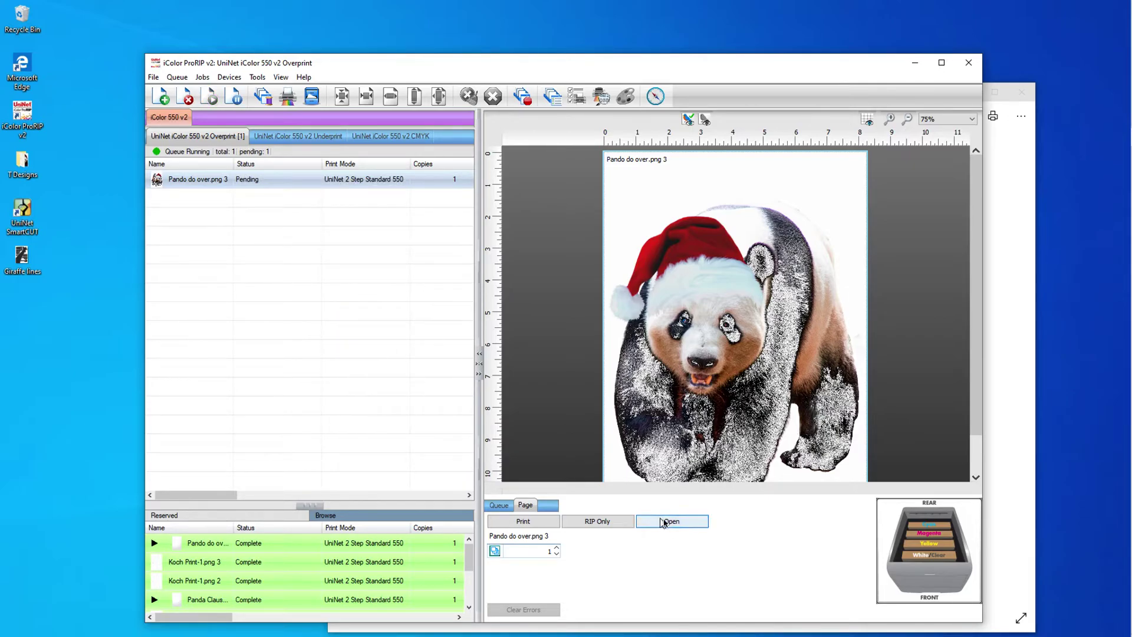
Show the panda job's size settings on the Job tab and bring up Jobs > Production Plug-ins.
left_click(664, 522)
left_click(553, 506)
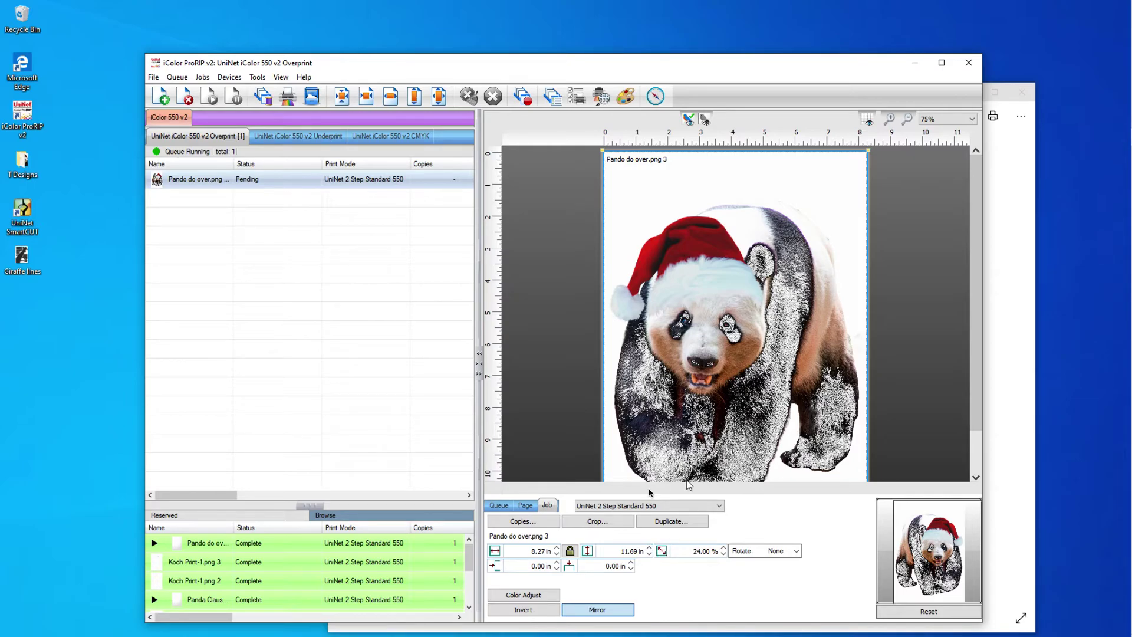
left_click(203, 77)
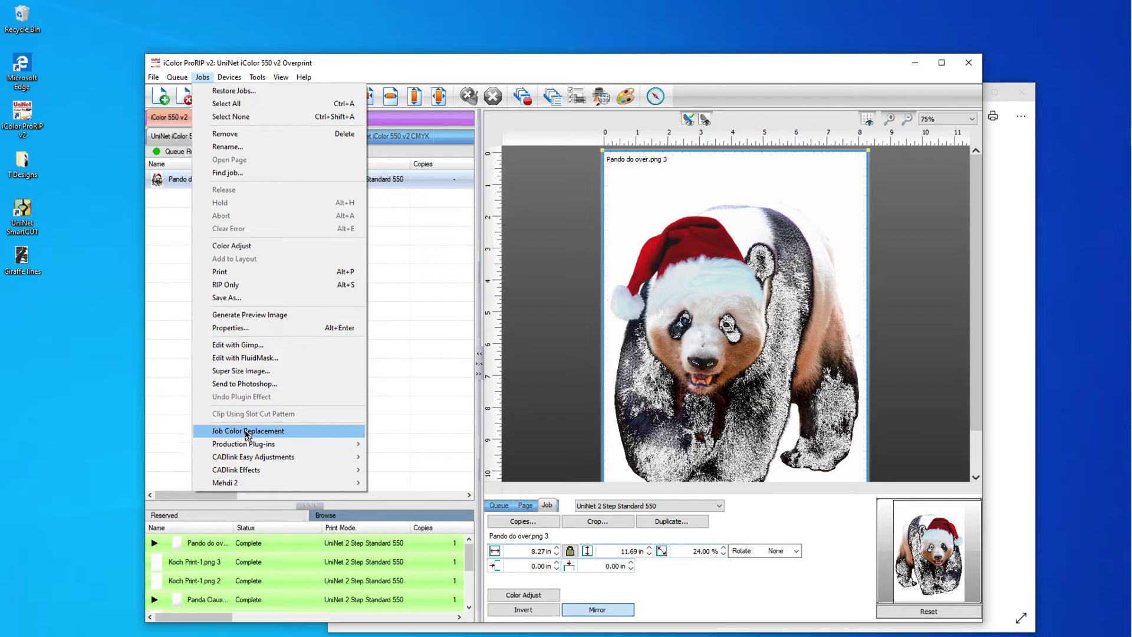
Run KnockMeBlackOut on the panda job with Opaque raised to 39 and Midtones at 0.65.
mouse_move(238, 450)
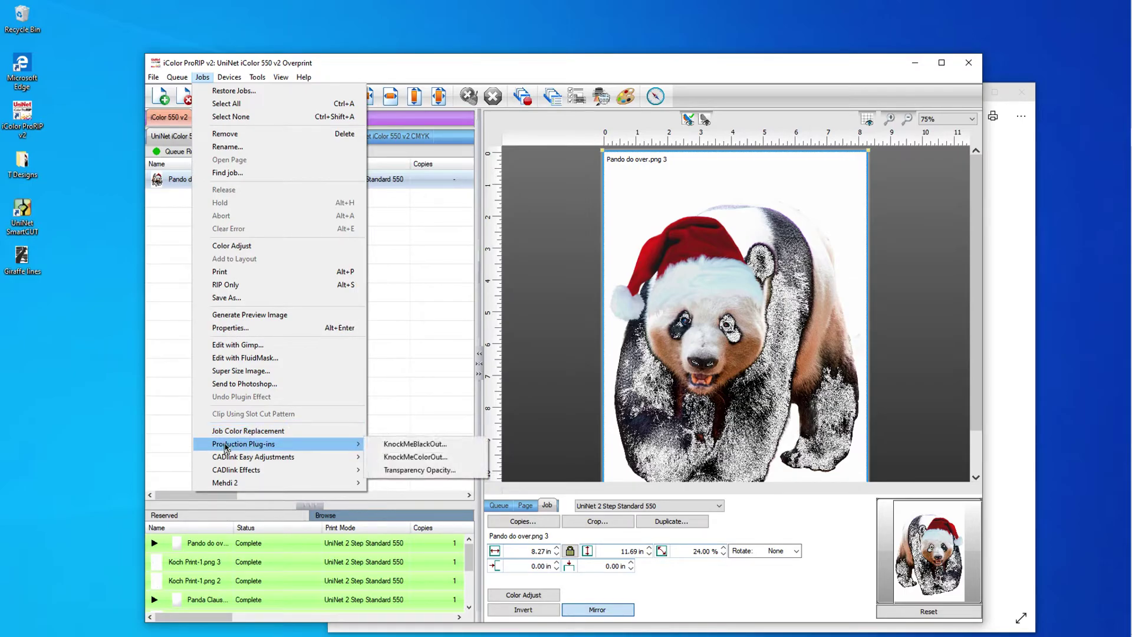
left_click(399, 447)
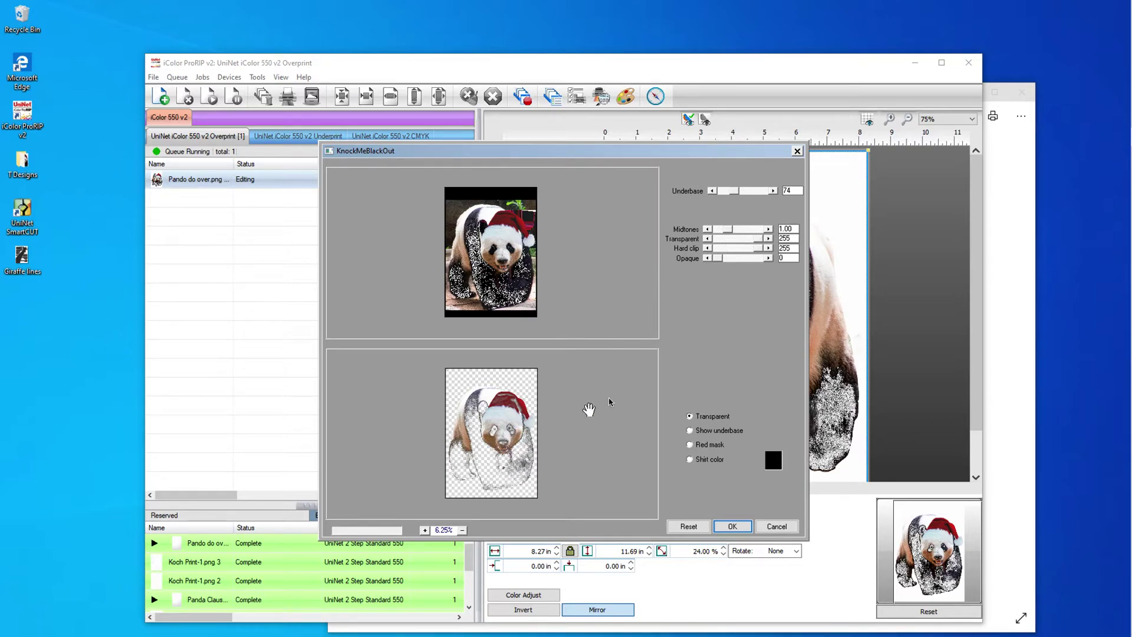
left_click_drag(721, 263, 724, 230)
left_click(725, 232)
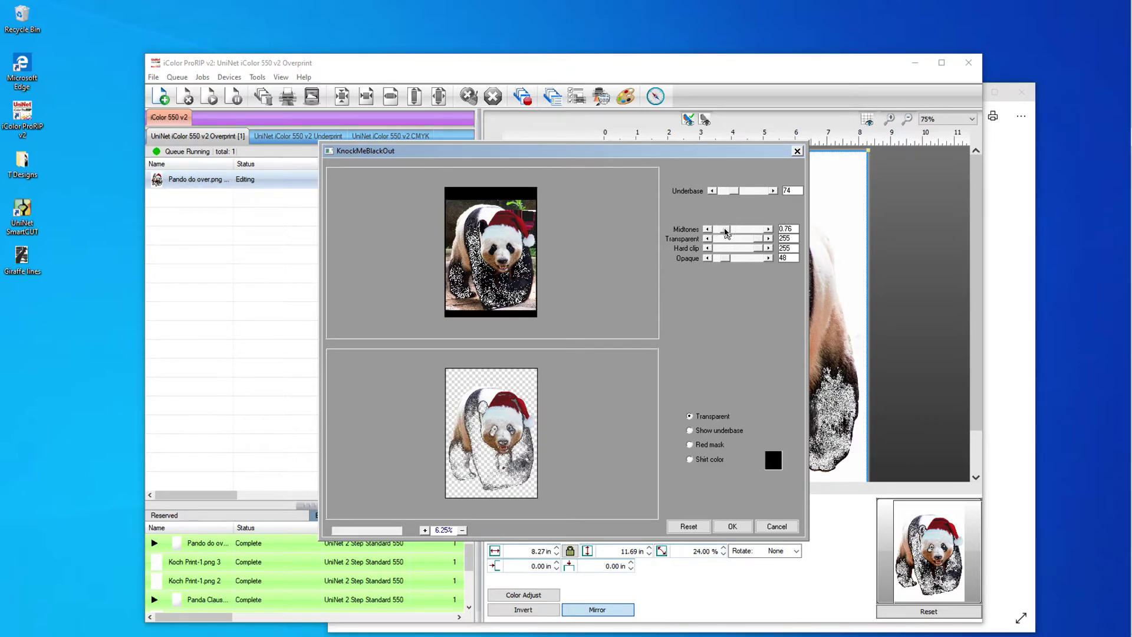
left_click(725, 232)
left_click_drag(725, 232, 724, 259)
left_click(729, 261)
Preview the panda on a black shirt at 12.5% and lower Midtones to 0.59 (Opaque 29).
left_click(691, 461)
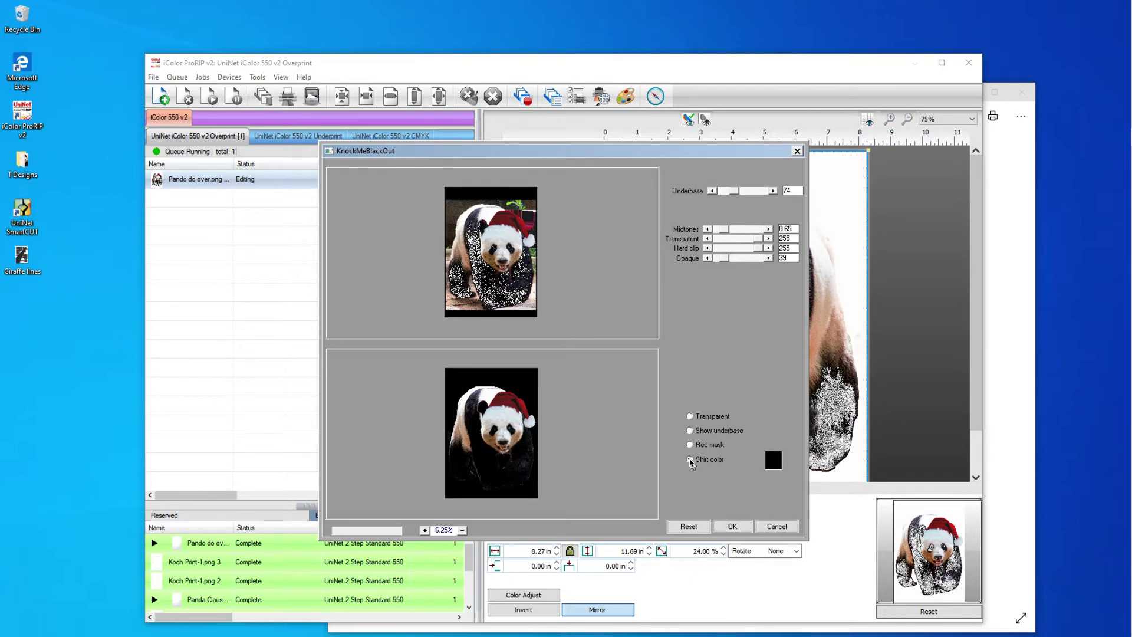
left_click(498, 462)
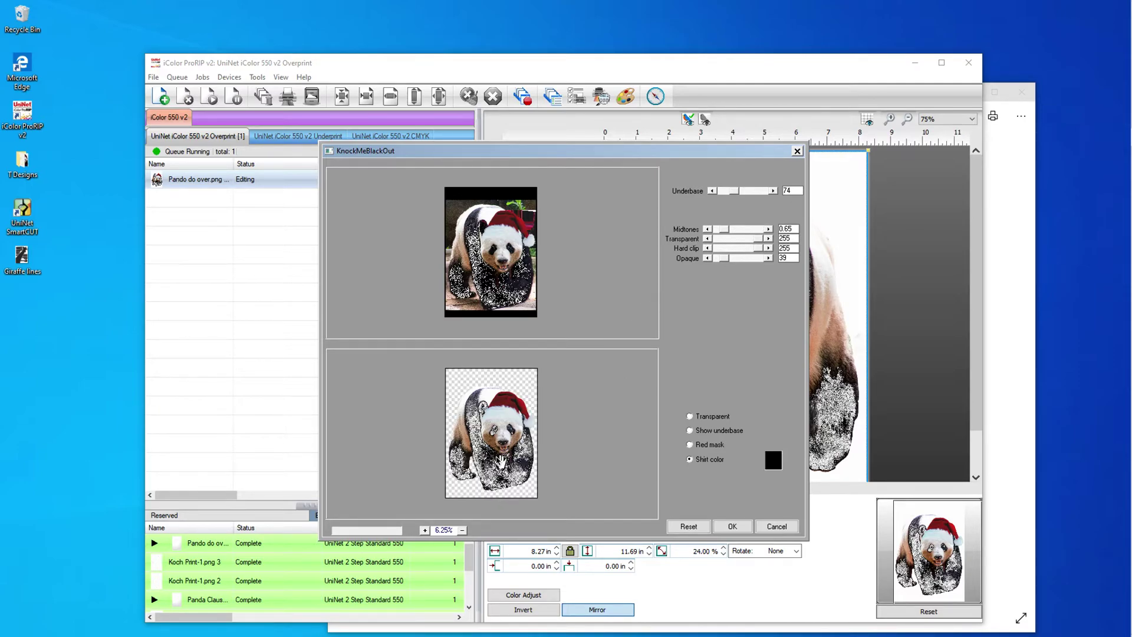
left_click(425, 530)
left_click(425, 531)
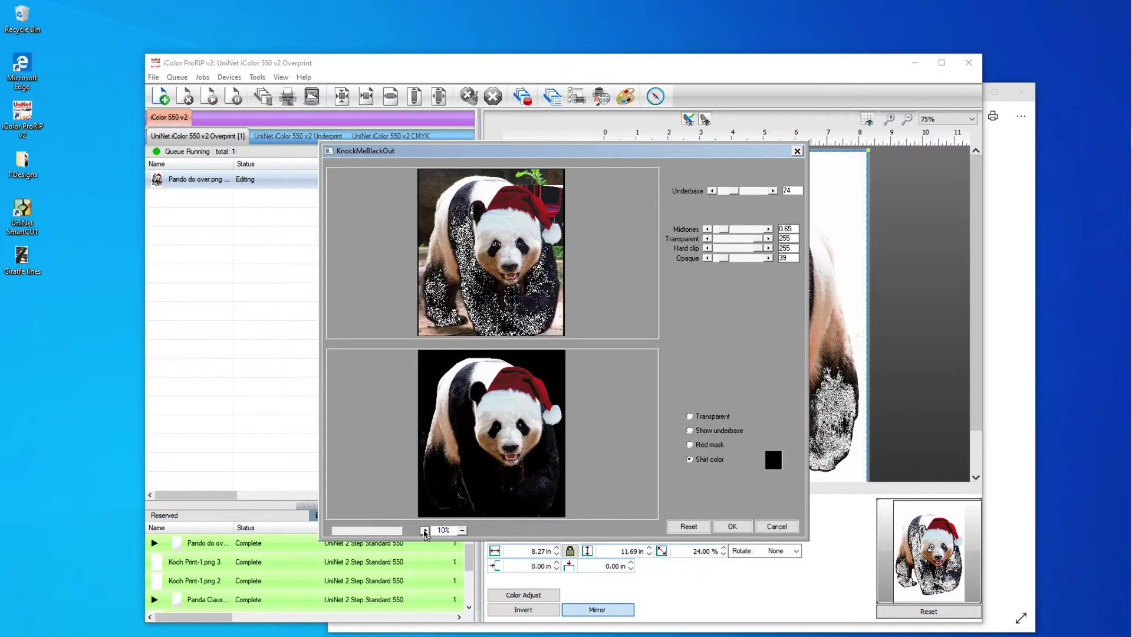
left_click(425, 531)
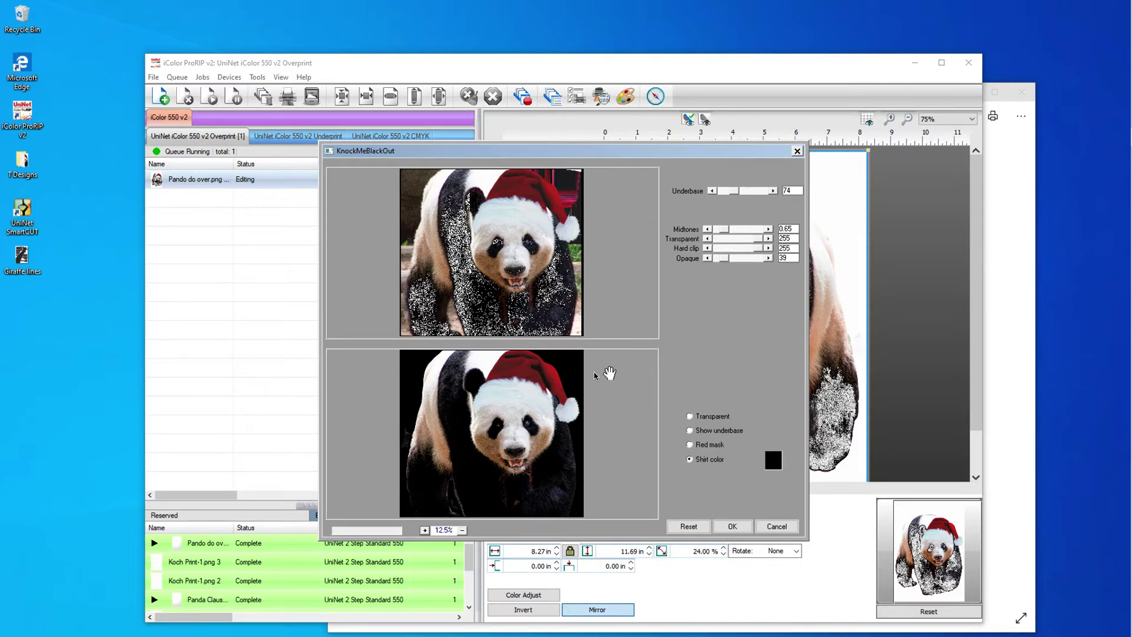
left_click_drag(488, 465, 492, 422)
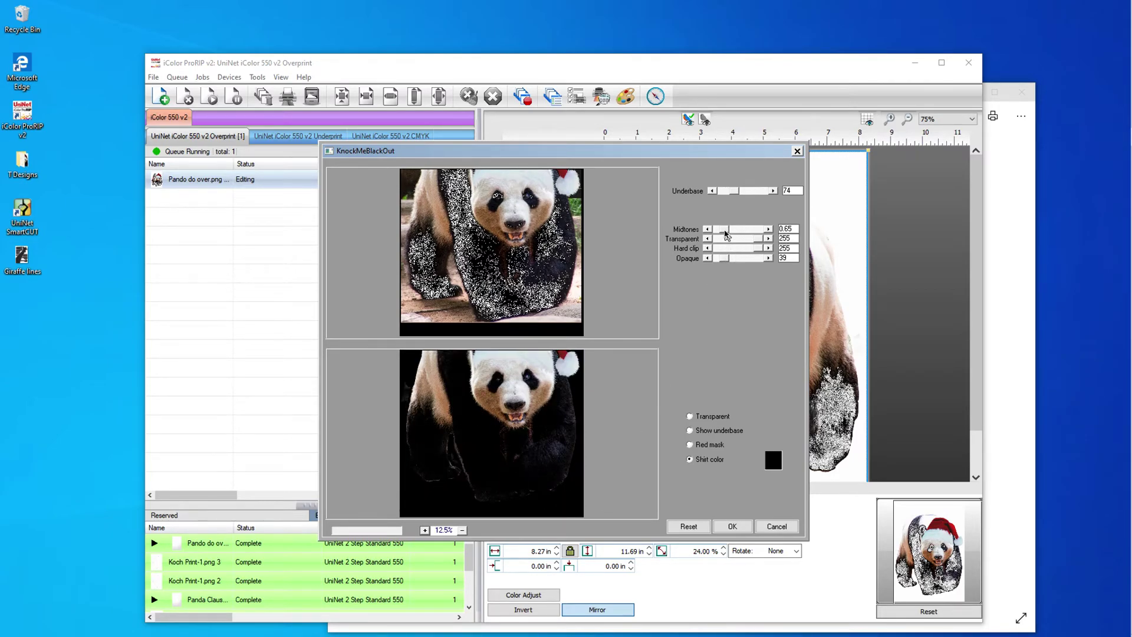
left_click_drag(726, 232, 722, 260)
Fine-tune KnockMeBlackOut to Opaque 33 and Midtones 0.53, checking transparent and black-shirt previews.
left_click(690, 416)
left_click(722, 258)
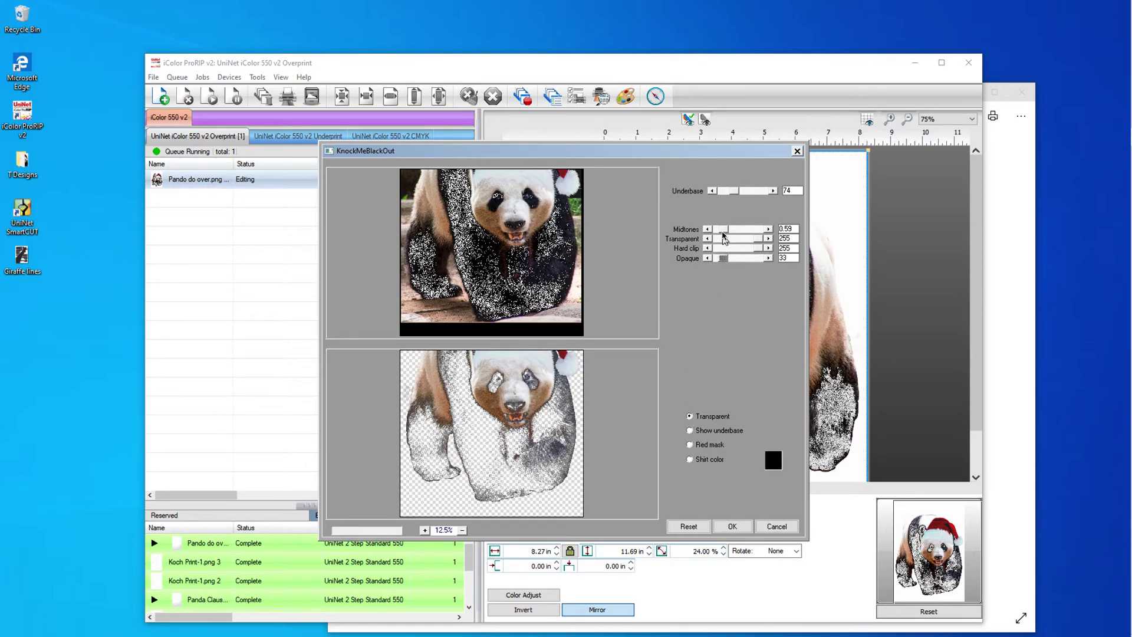
left_click(722, 230)
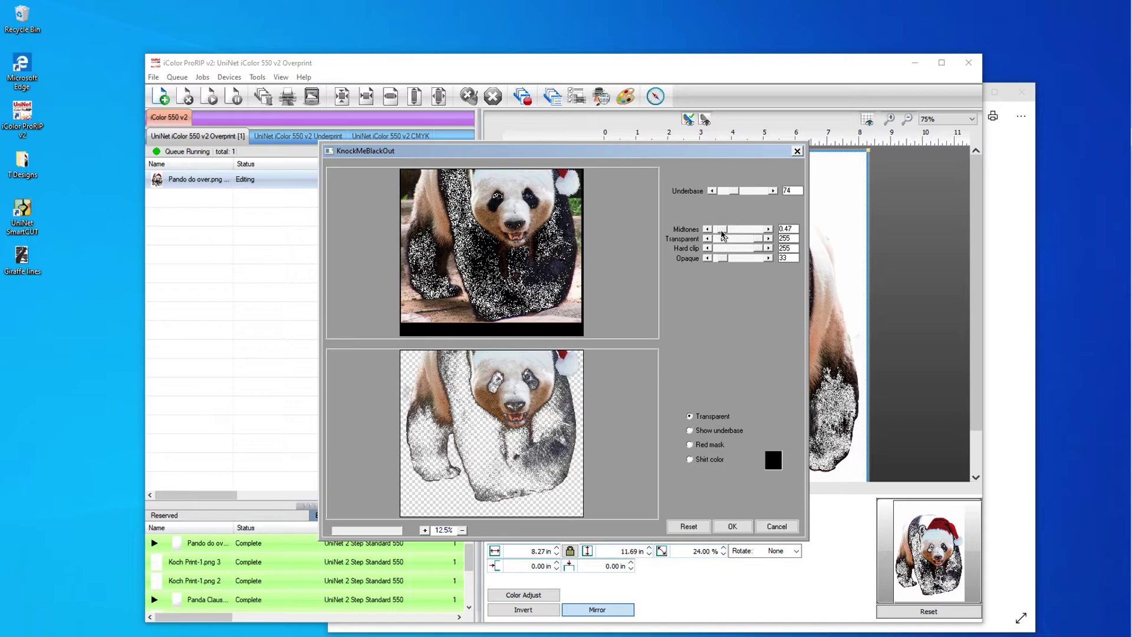
left_click(723, 230)
left_click(724, 232)
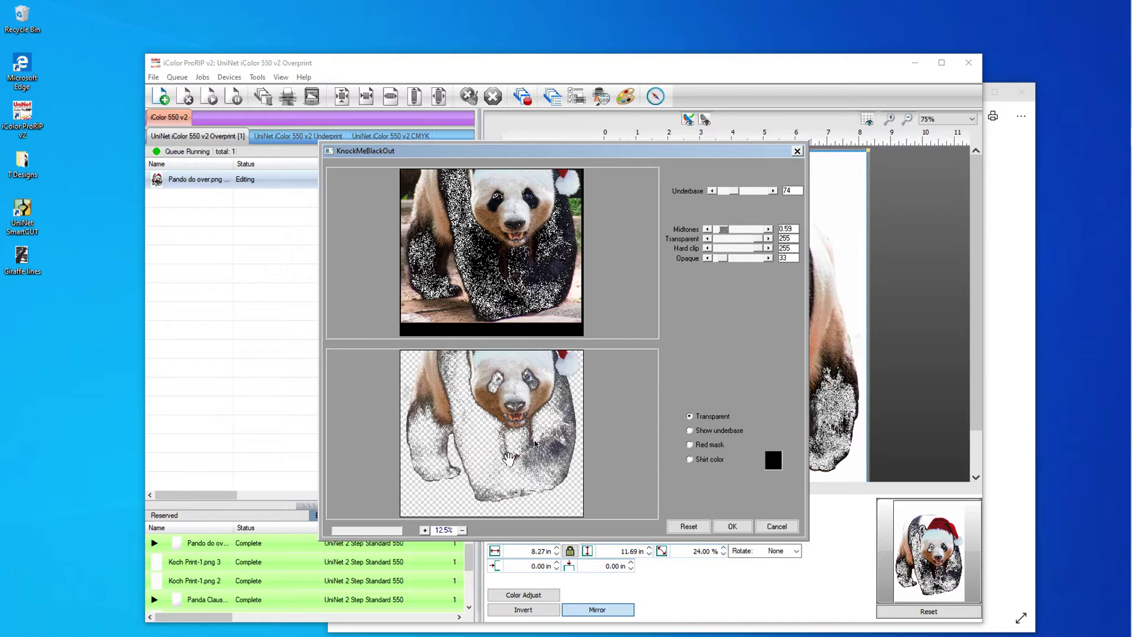
left_click(722, 231)
left_click_drag(733, 191, 737, 201)
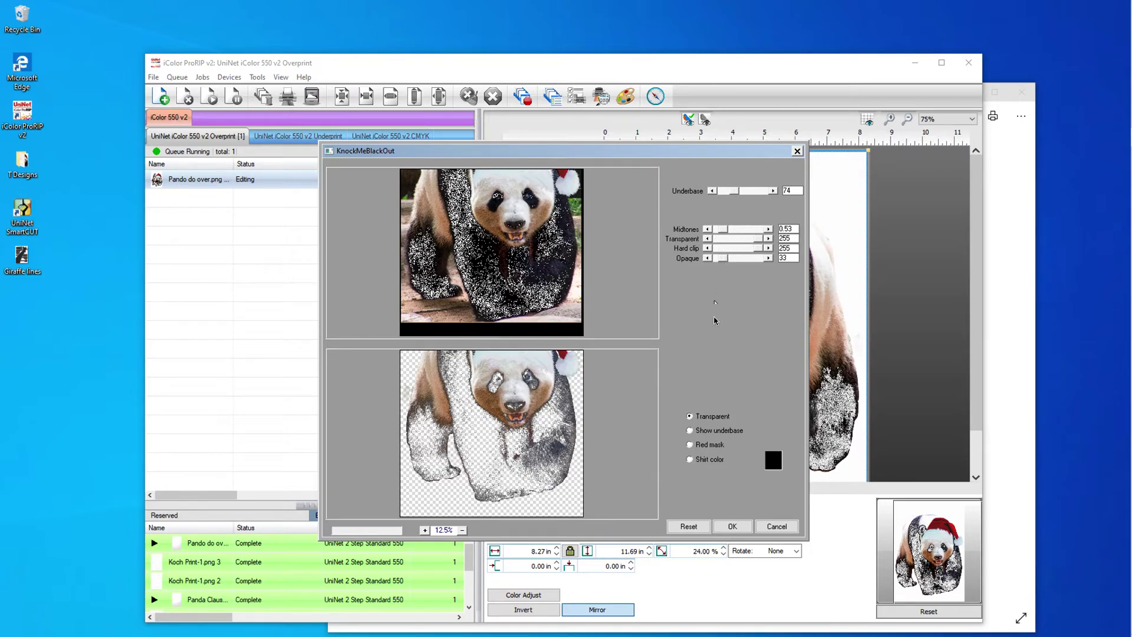
left_click(689, 460)
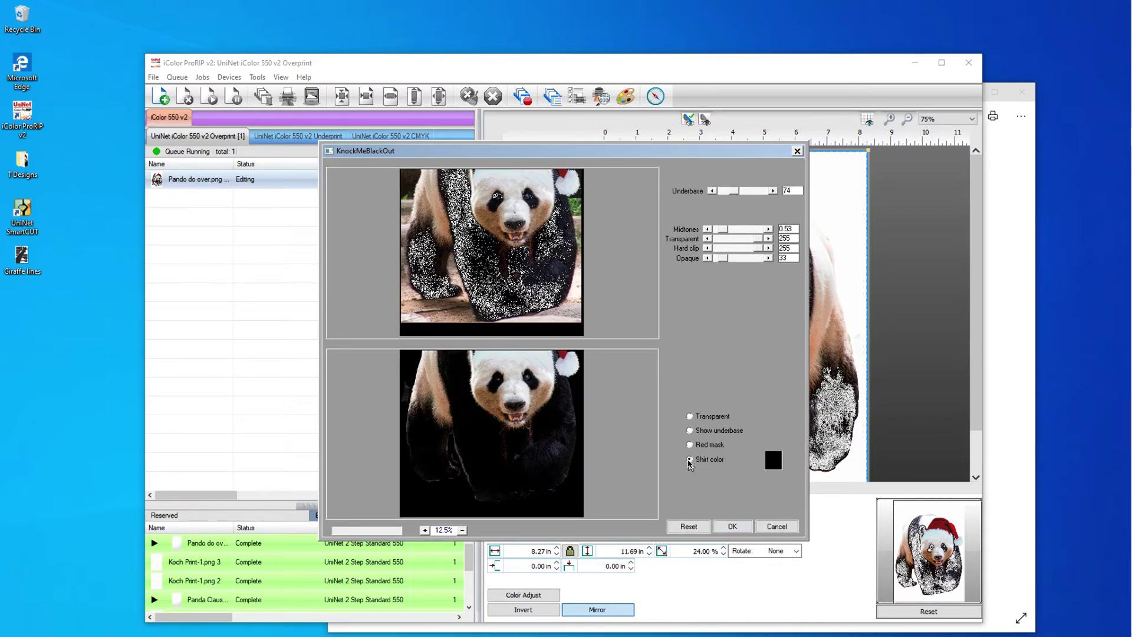
left_click(689, 417)
Apply the KnockMeBlackOut black removal settings and RIP the panda job without printing.
left_click(733, 528)
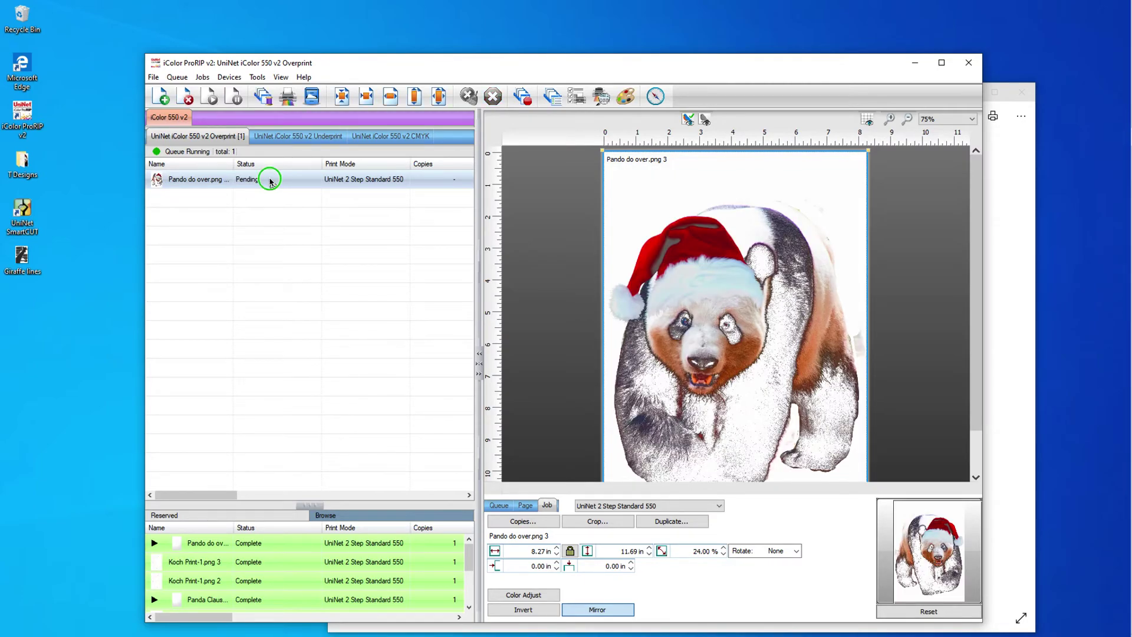
right_click(271, 183)
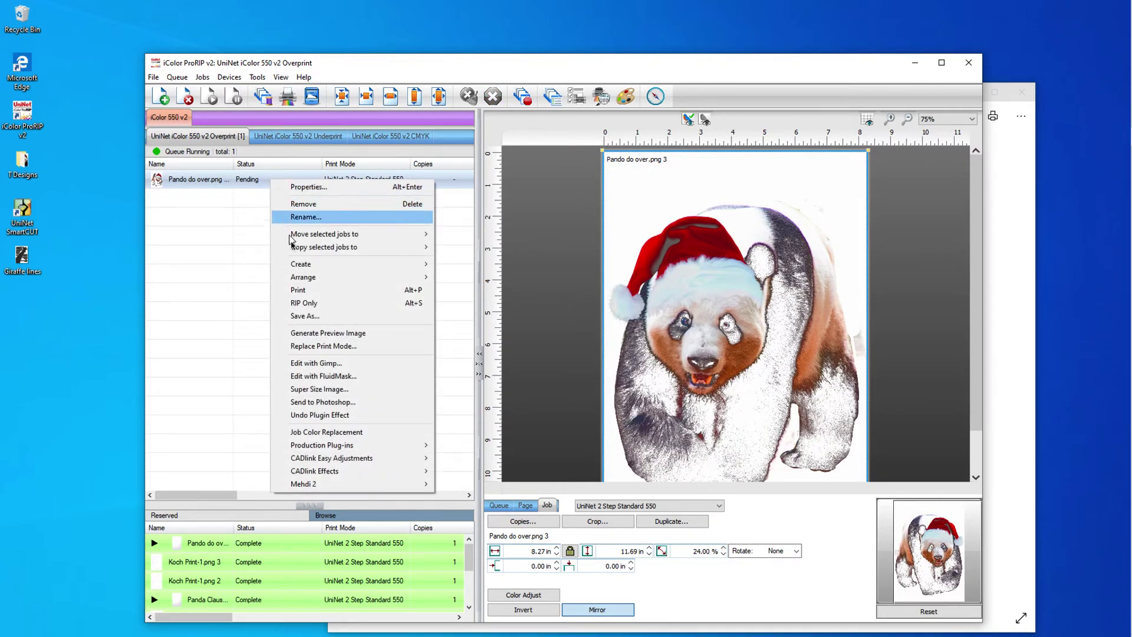
left_click(304, 302)
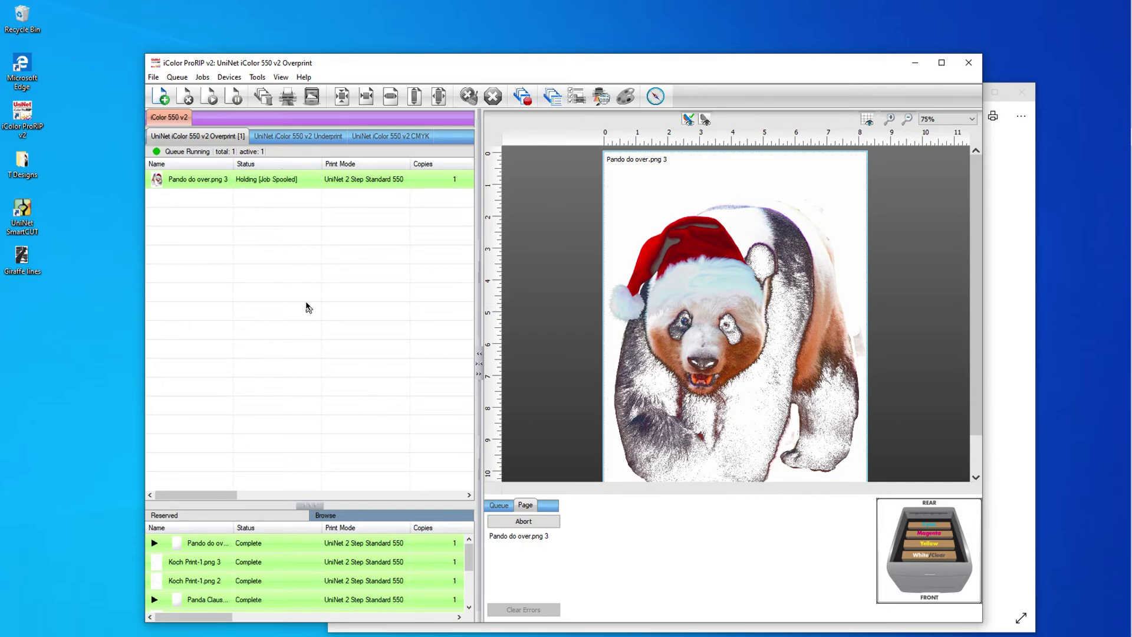
Open the raw data of Pando do over.png 3 and scroll through its knocked-out line-pattern output.
right_click(290, 183)
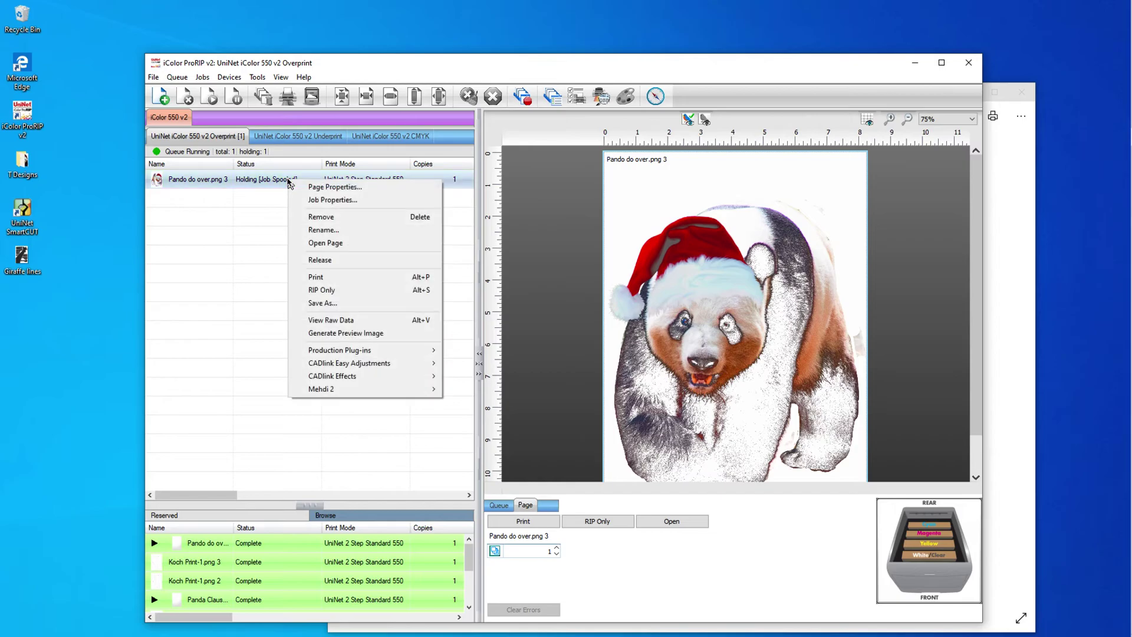
left_click(326, 322)
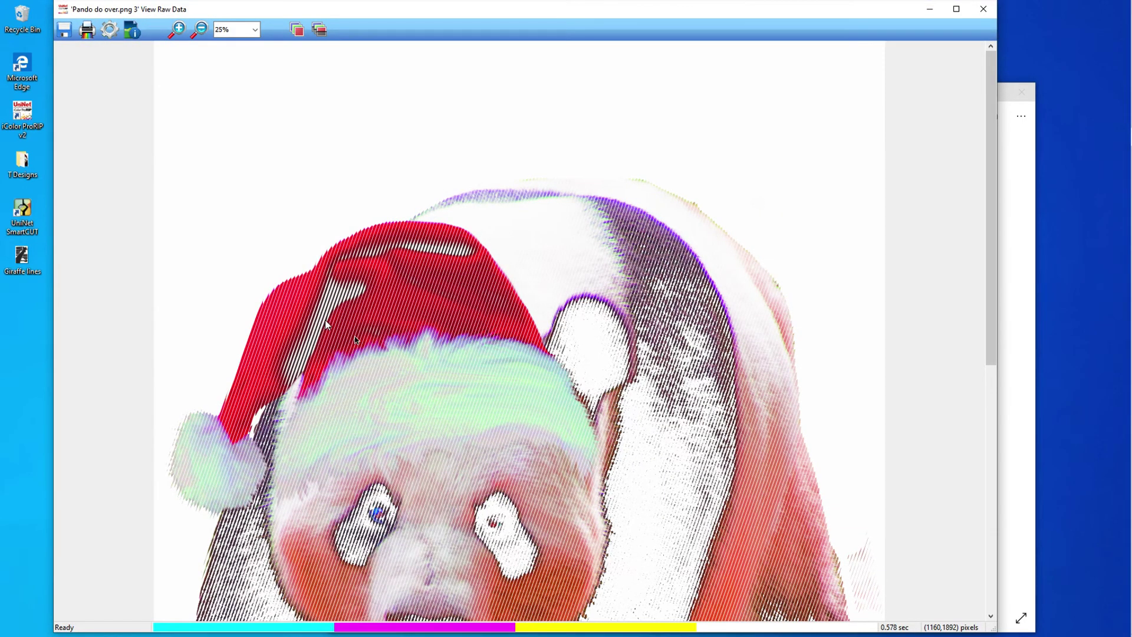
scroll(388, 357, "down", 4)
scroll(388, 357, "down", 4)
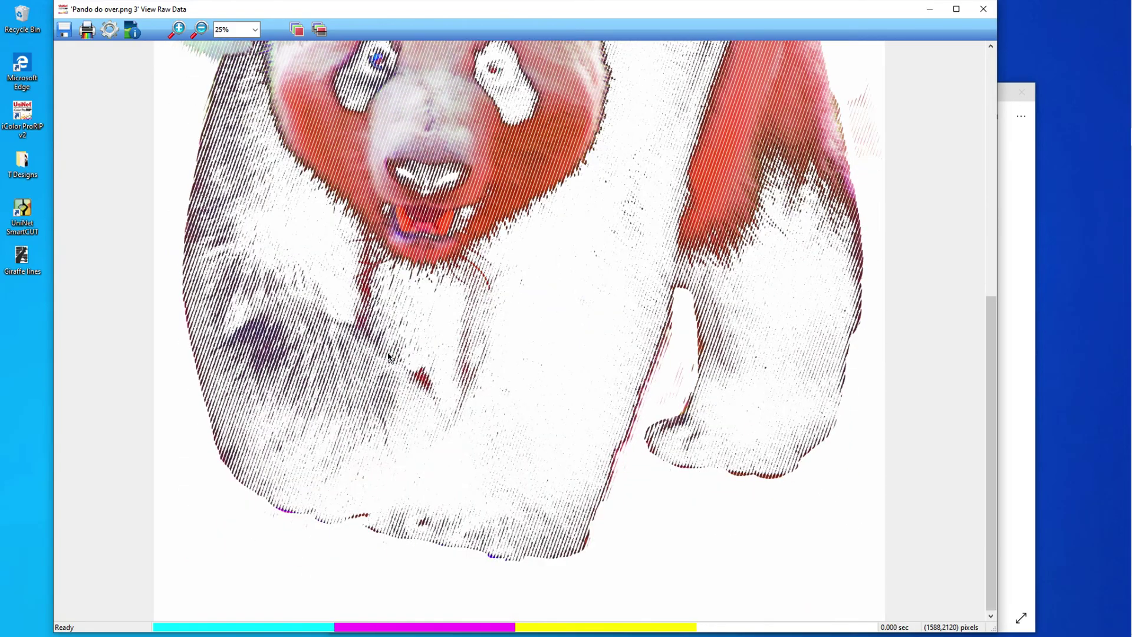
scroll(388, 357, "up", 8)
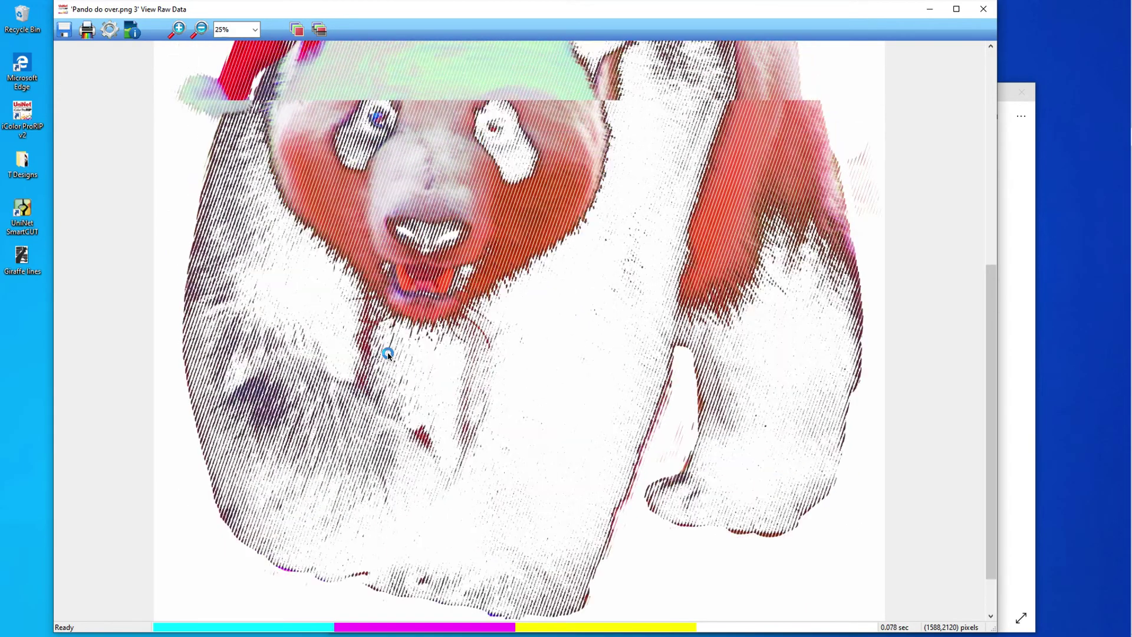
scroll(388, 357, "down", 4)
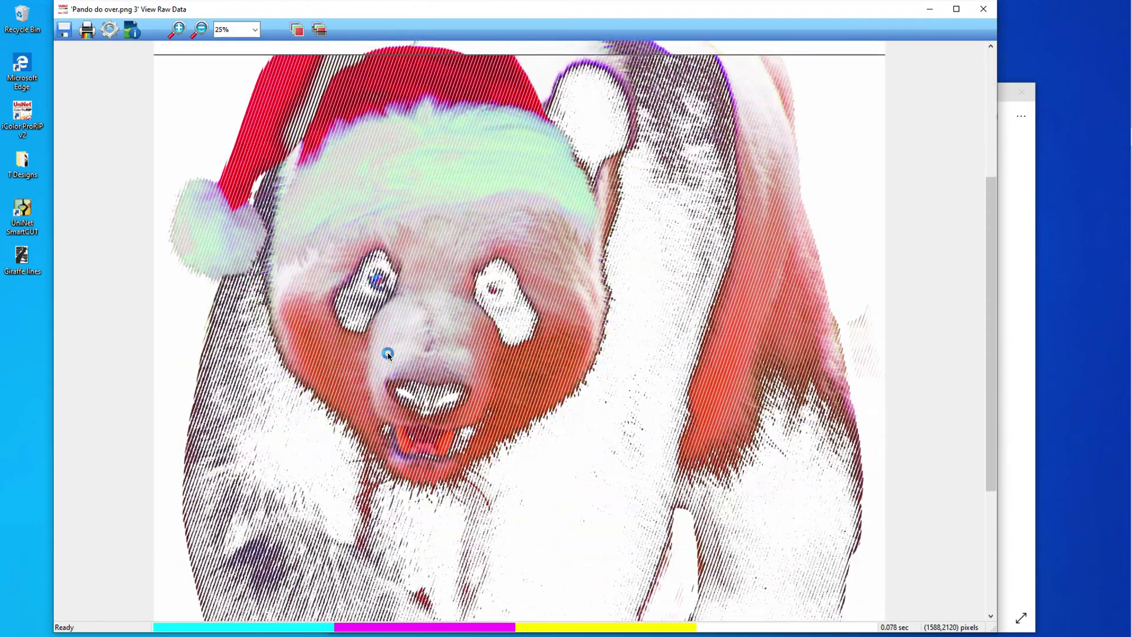
scroll(389, 355, "up", 2)
scroll(390, 352, "down", 3)
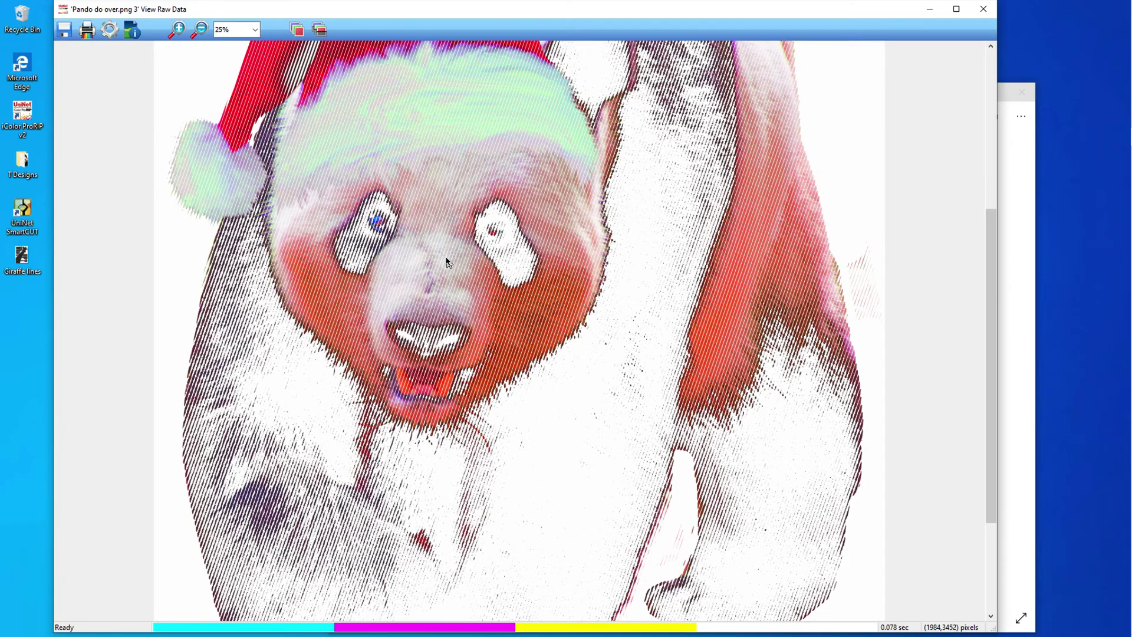
scroll(442, 253, "down", 3)
scroll(446, 257, "up", 7)
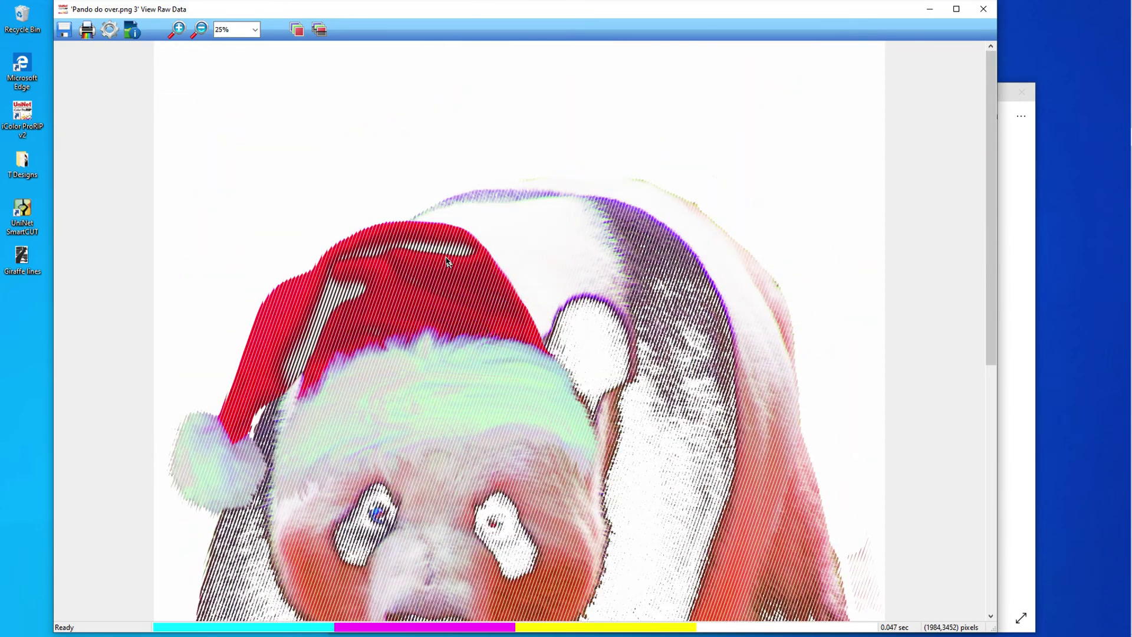
scroll(446, 258, "down", 3)
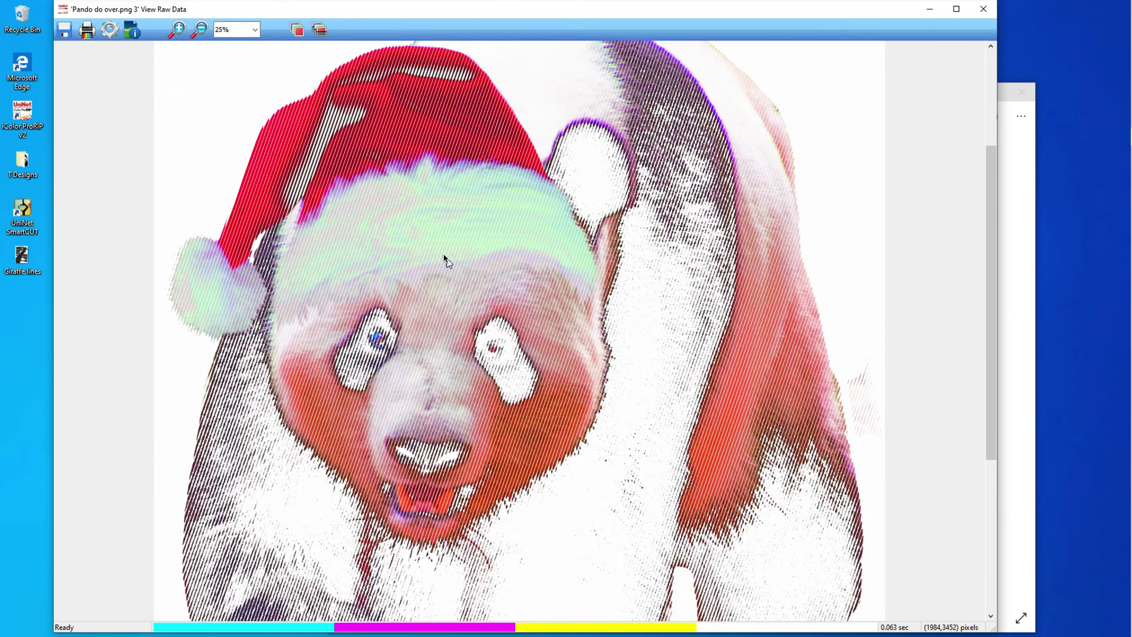
Close the raw data view, release the held panda job, and print it on the iColor 550.
left_click(984, 9)
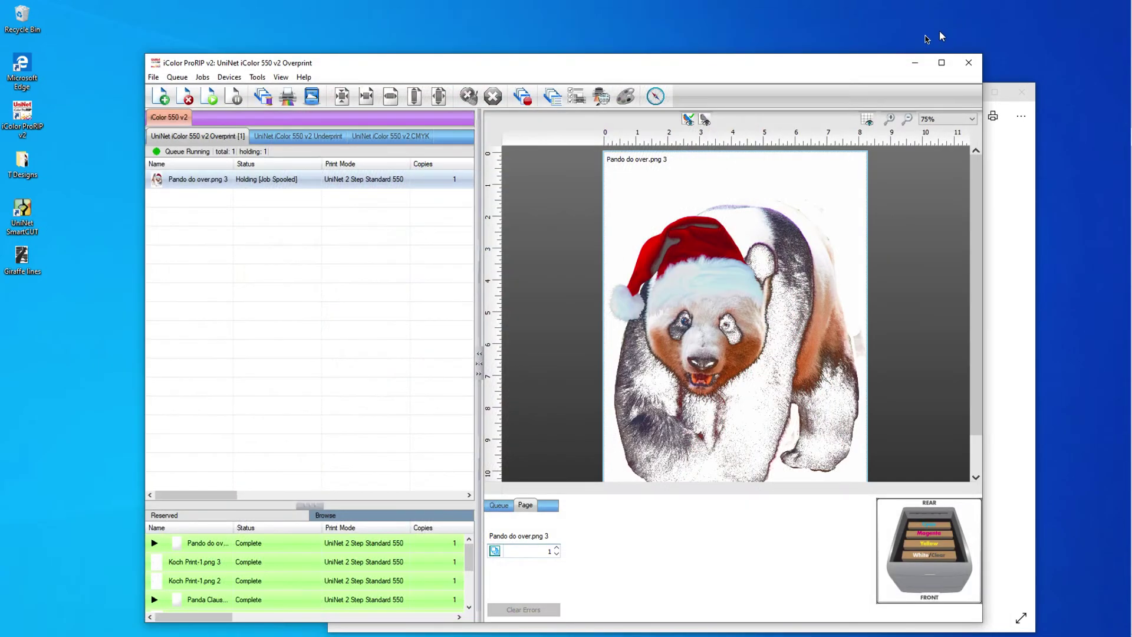
right_click(289, 182)
left_click(327, 263)
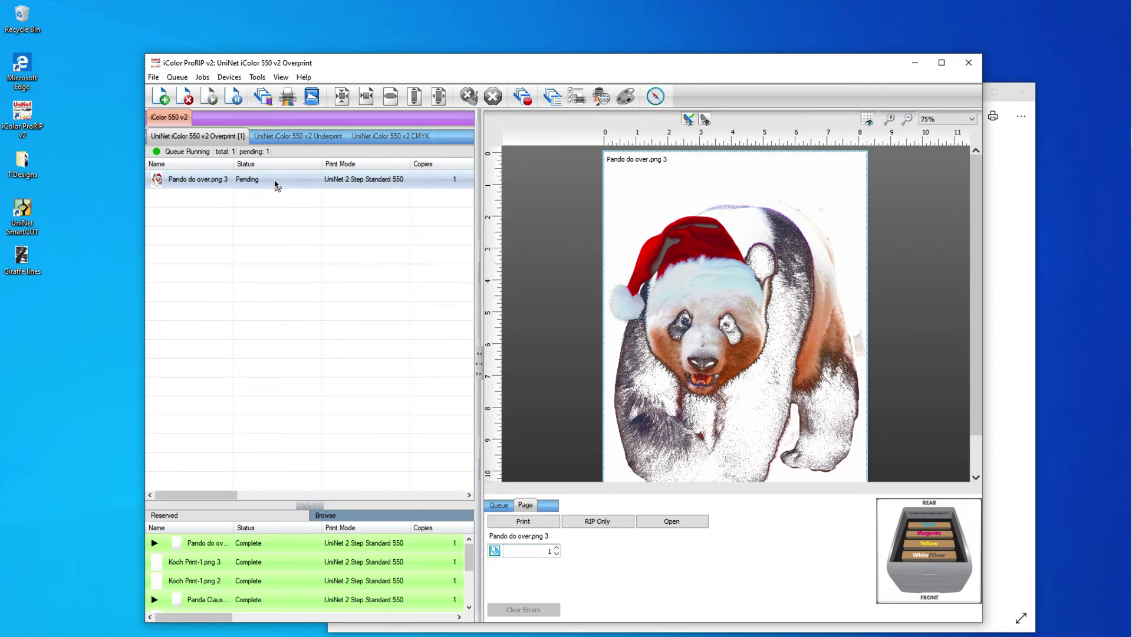
left_click(288, 98)
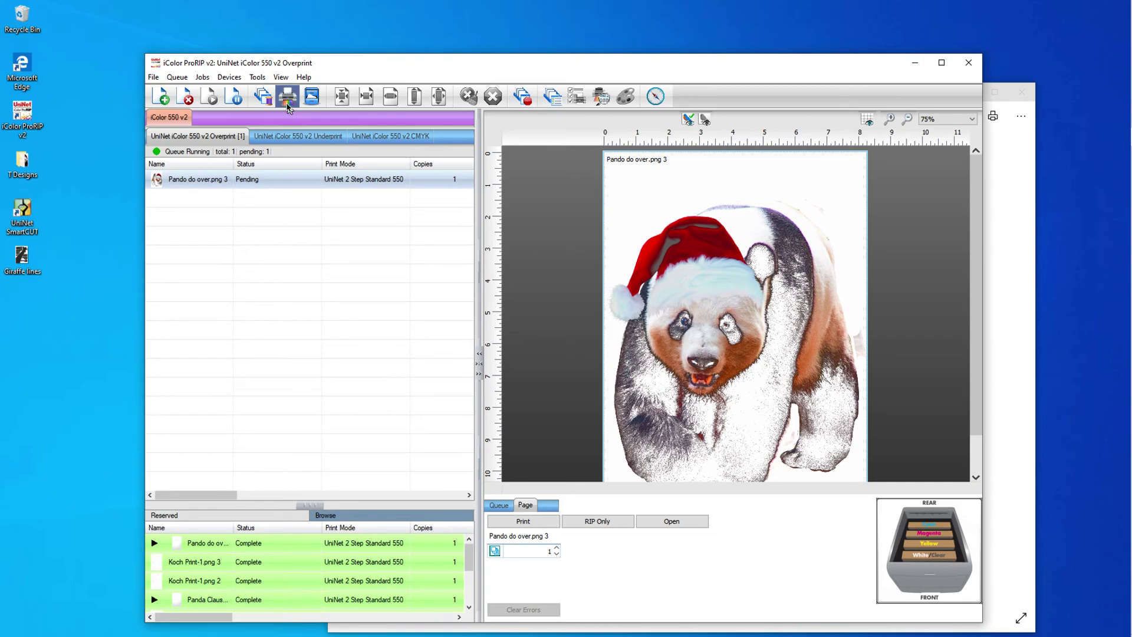